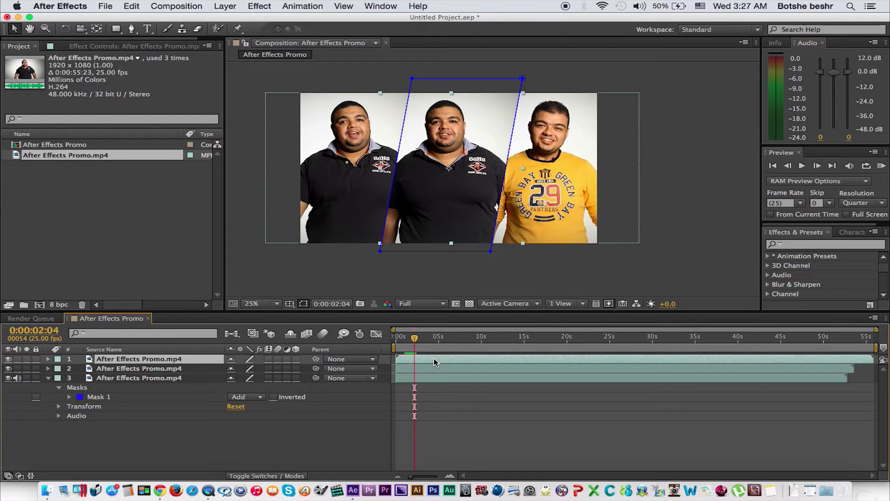
- End the top layer at 0:00:02:06 and duplicate it into a fourth layer
{"action": "key", "text": "Page_Down"}
{"action": "key", "text": "Page_Up"}
{"action": "key", "text": "Page_Down"}
{"action": "key", "text": "Page_Up"}
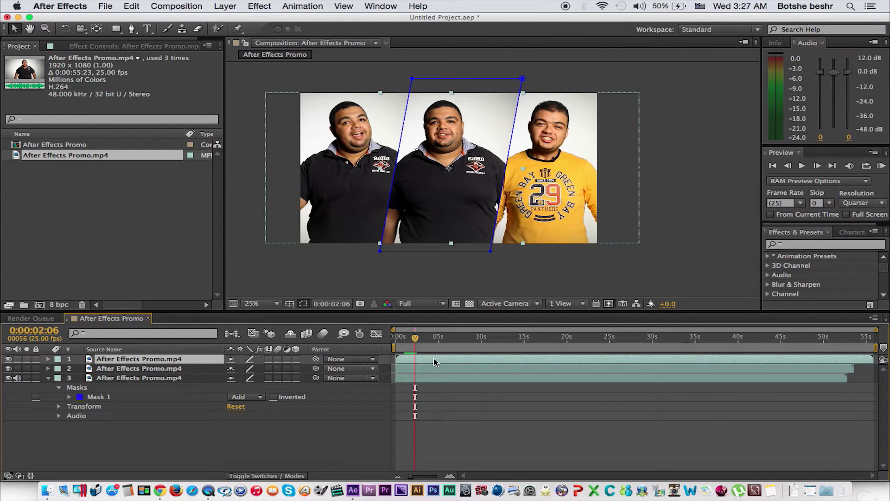
{"action": "key", "text": "alt+bracketright"}
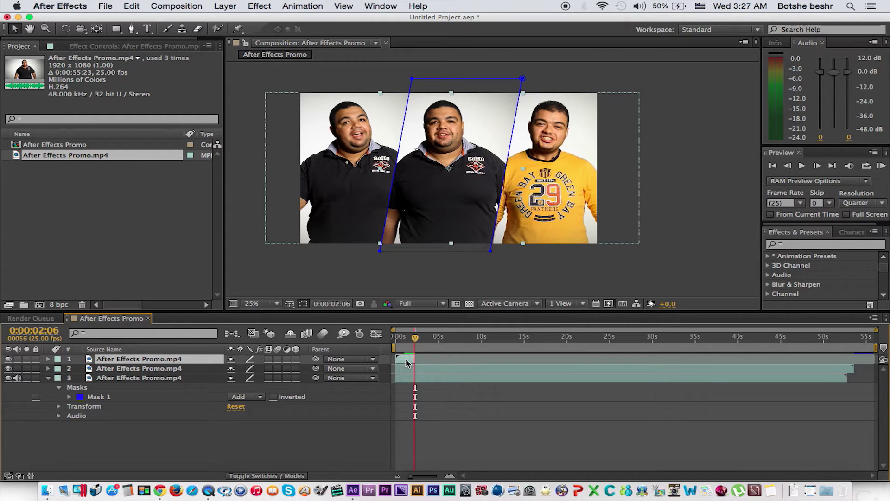
{"action": "key", "text": "super+d"}
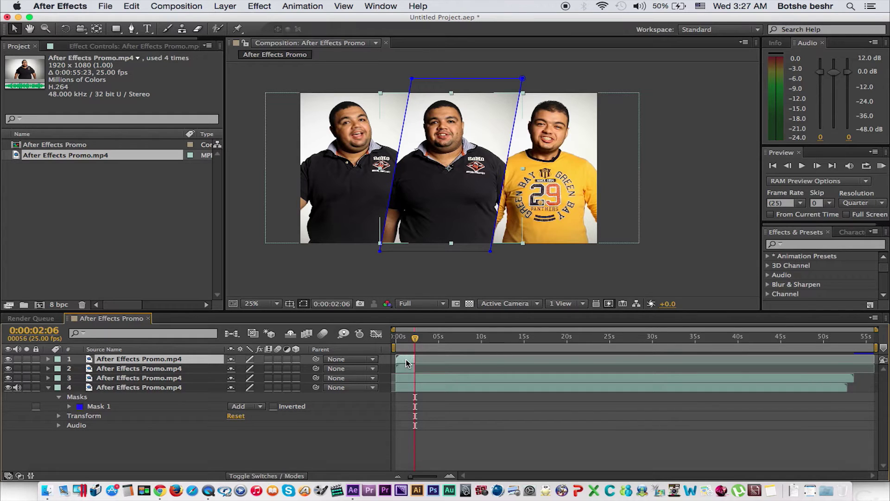
{"action": "left_click", "coordinate": [405, 369]}
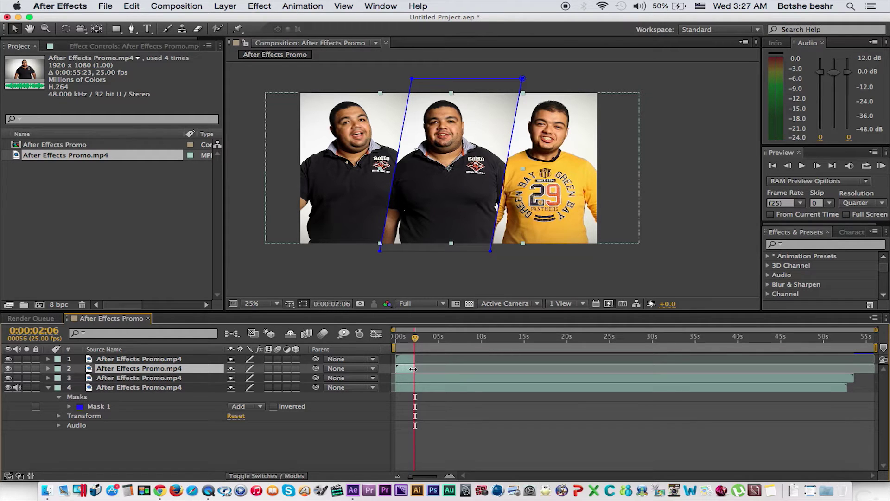
- Freeze layer 2 on its 0:00:02:06 frame, shorten it to a brief hold, and preview
{"action": "right_click", "coordinate": [412, 368]}
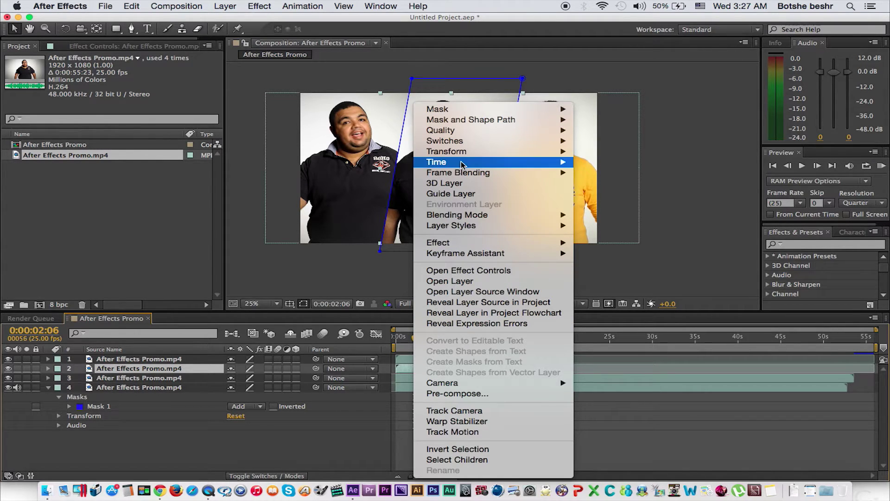
{"action": "mouse_move", "coordinate": [462, 164]}
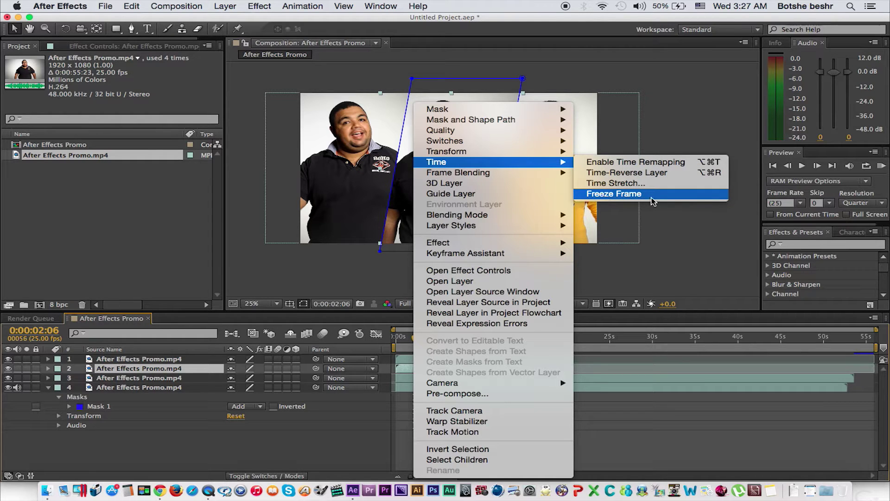
{"action": "left_click", "coordinate": [652, 195]}
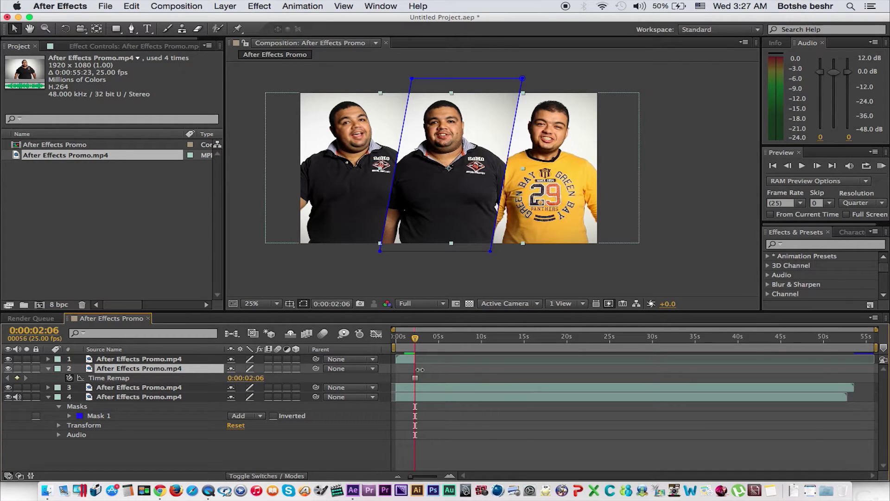
{"action": "left_click_drag", "start_coordinate": [415, 368], "coordinate": [504, 368]}
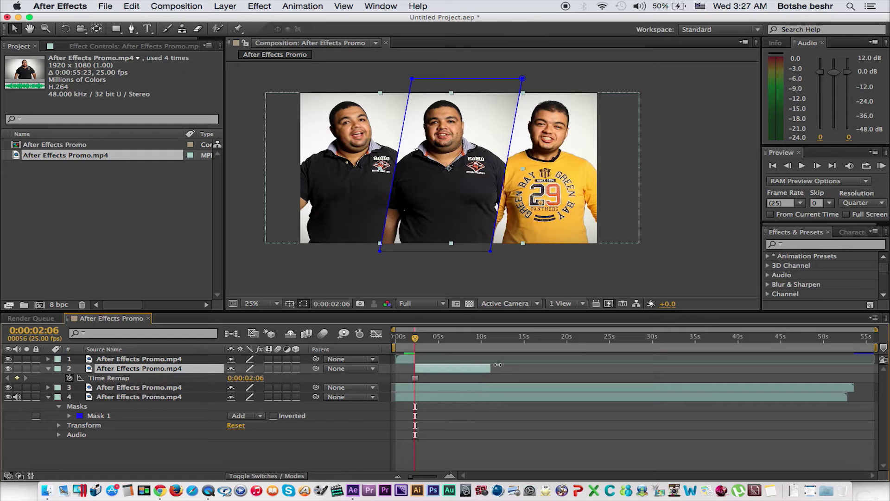
{"action": "key", "text": "space"}
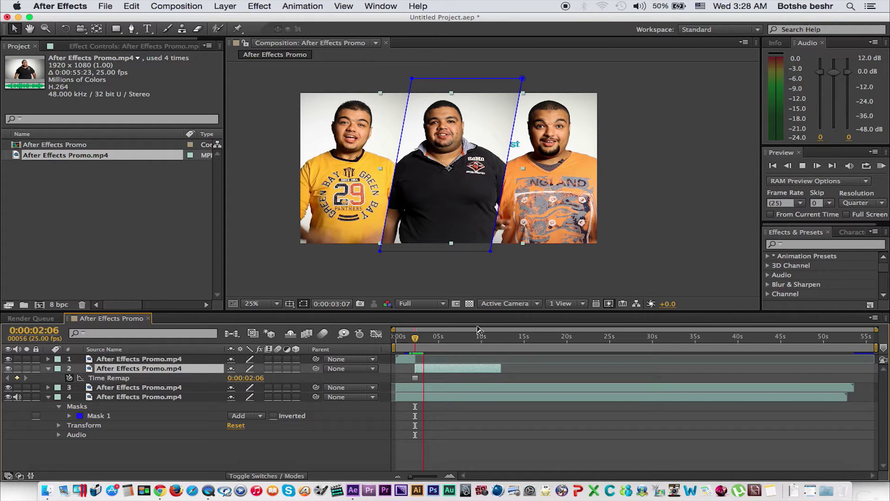
{"action": "left_click", "coordinate": [416, 340]}
{"action": "left_click_drag", "start_coordinate": [416, 341], "coordinate": [415, 341]}
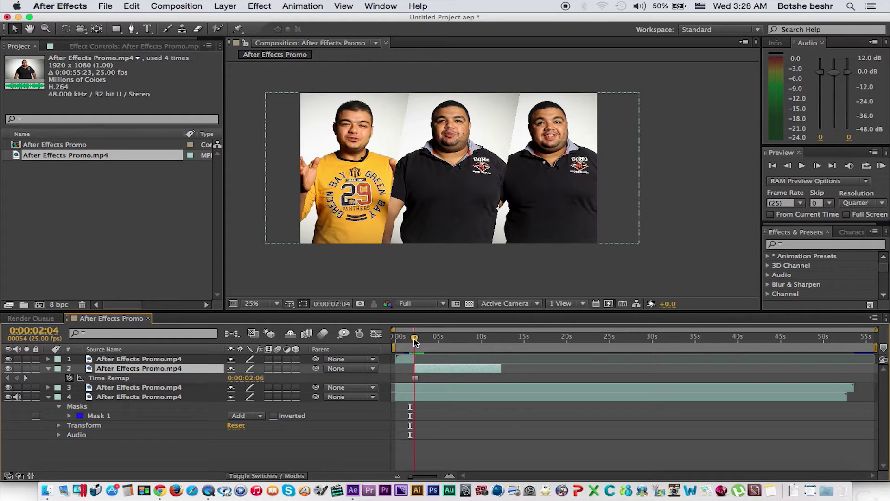
{"action": "key", "text": "h"}
{"action": "key", "text": "space"}
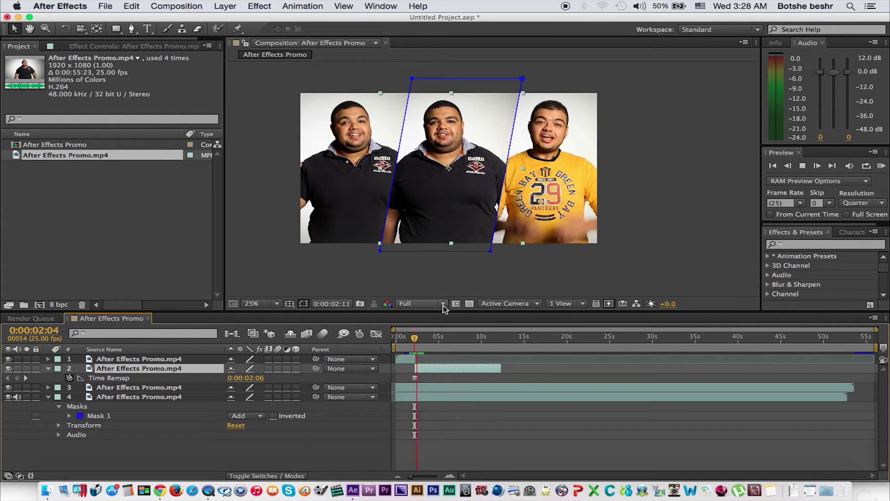
{"action": "left_click_drag", "start_coordinate": [419, 340], "coordinate": [391, 341]}
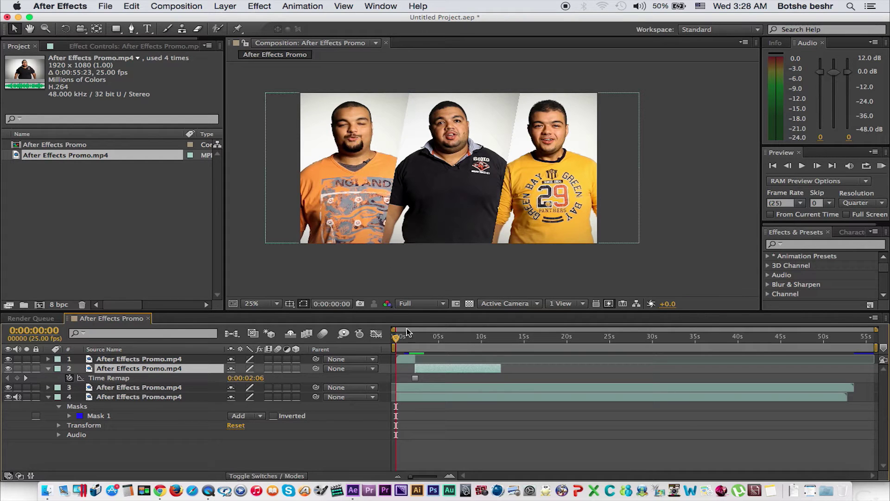
- Move the third layer's start to 0:00:02:07
{"action": "left_click", "coordinate": [420, 386]}
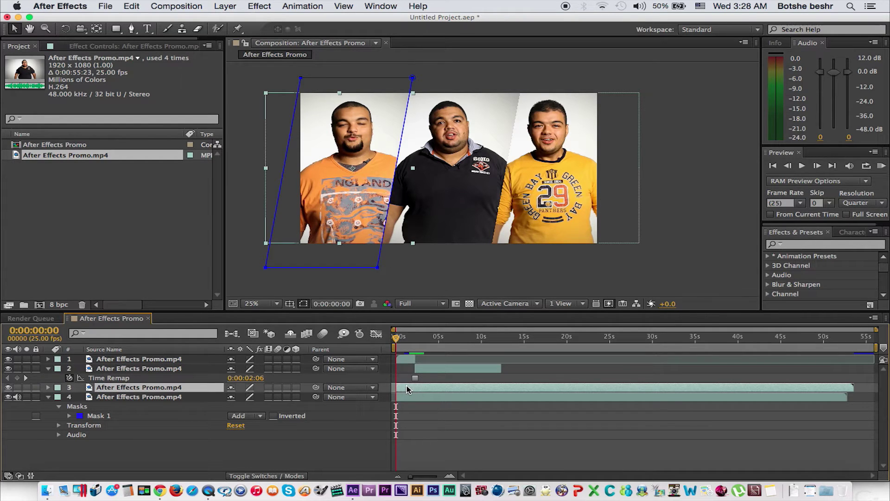
{"action": "key", "text": "="}
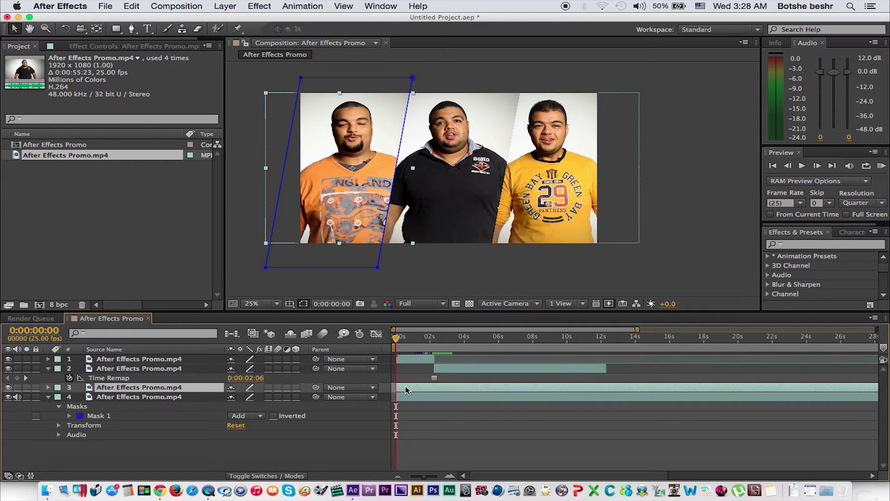
{"action": "mouse_move", "coordinate": [405, 387]}
{"action": "left_mouse_down"}
{"action": "mouse_move", "coordinate": [450, 387]}
{"action": "mouse_move", "coordinate": [442, 388]}
{"action": "left_mouse_up"}
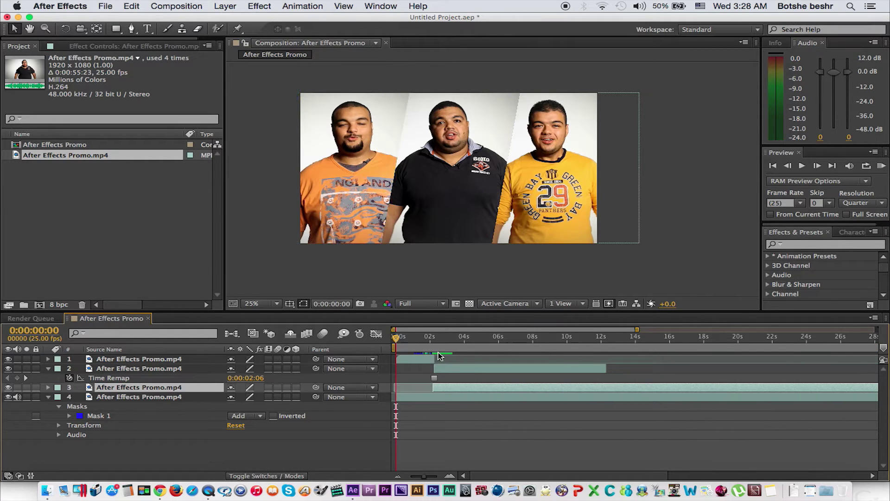
{"action": "left_click", "coordinate": [433, 338]}
{"action": "key", "text": "="}
{"action": "key", "text": "="}
{"action": "key", "text": "="}
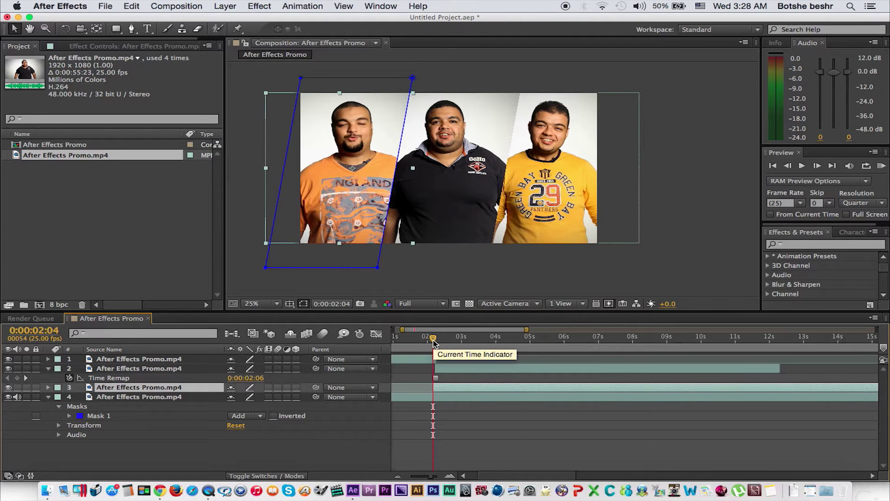
{"action": "key", "text": "="}
{"action": "key", "text": "="}
{"action": "key", "text": "="}
{"action": "left_click", "coordinate": [483, 341]}
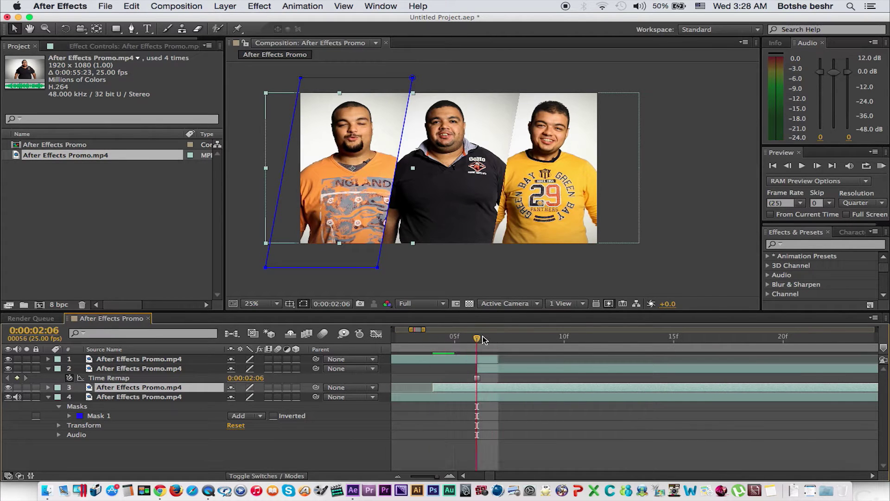
{"action": "key", "text": "Page_Down"}
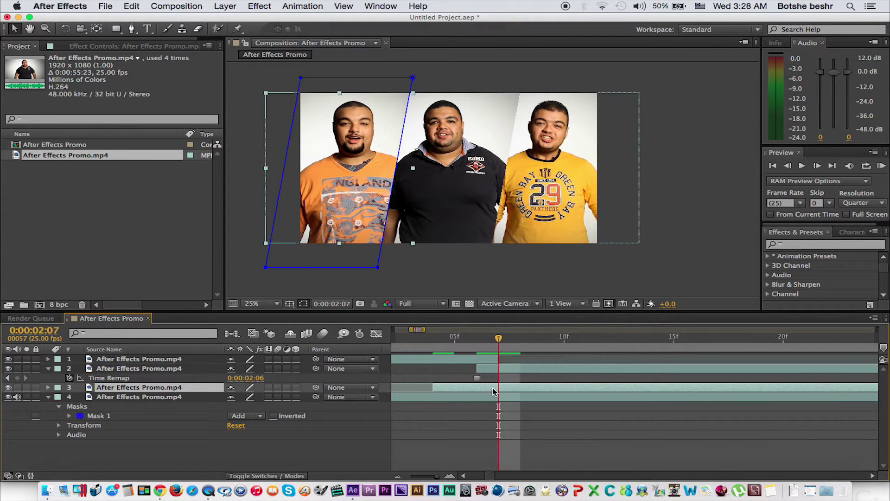
{"action": "left_click_drag", "start_coordinate": [471, 391], "coordinate": [528, 391]}
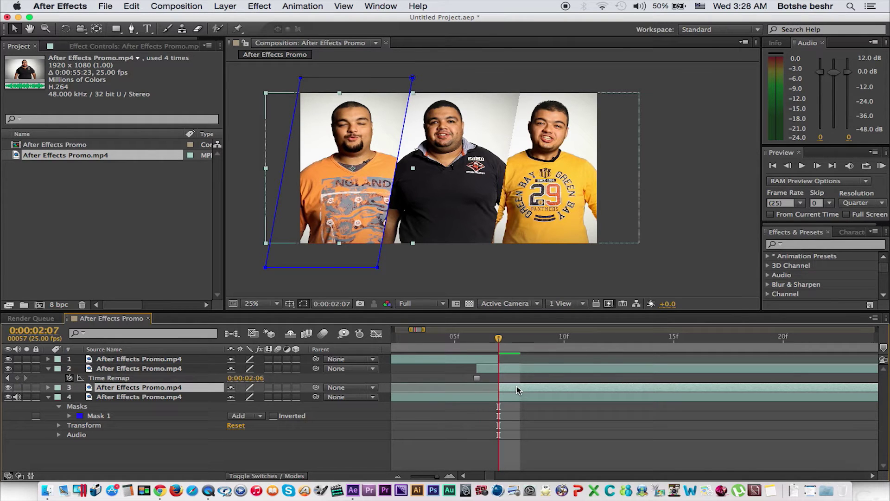
{"action": "key", "text": "minus"}
{"action": "key", "text": "minus"}
{"action": "key", "text": "minus"}
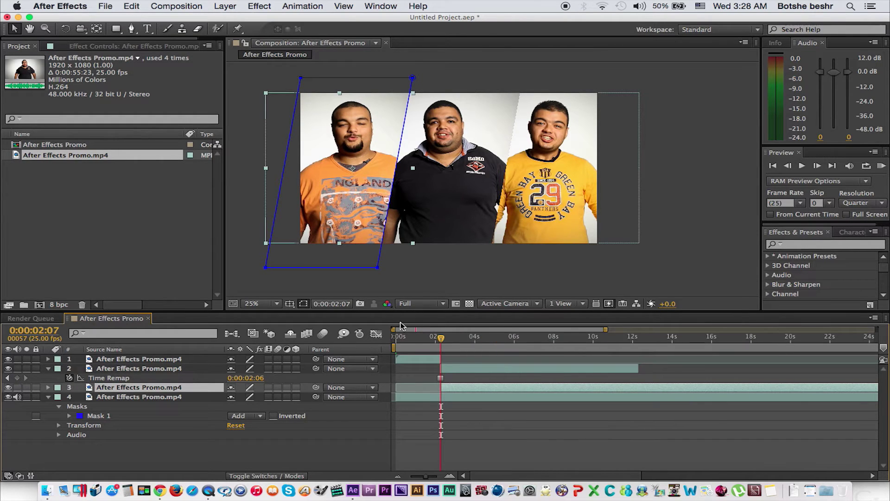
- Check the opening and the 0:00:02:07 start, then duplicate the third layer
{"action": "left_click", "coordinate": [411, 342]}
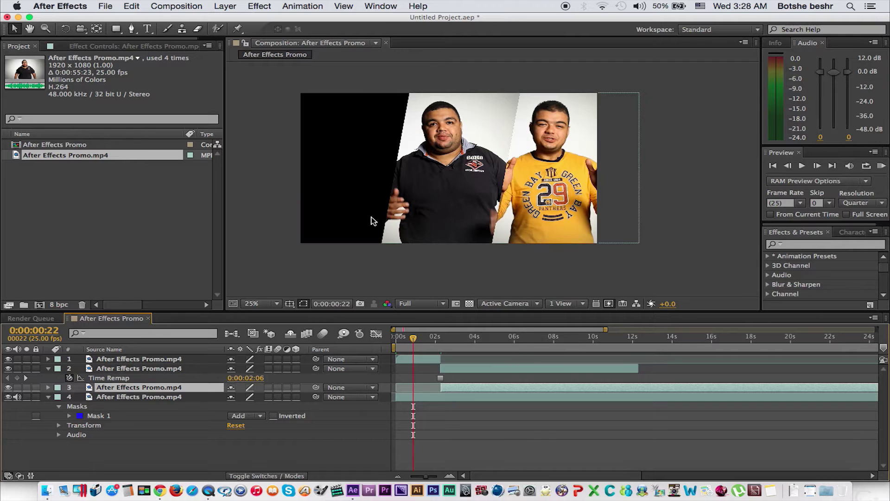
{"action": "left_click", "coordinate": [446, 341]}
{"action": "left_click_drag", "start_coordinate": [446, 341], "coordinate": [441, 341]}
{"action": "key", "text": "equal"}
{"action": "key", "text": "equal"}
{"action": "key", "text": "equal"}
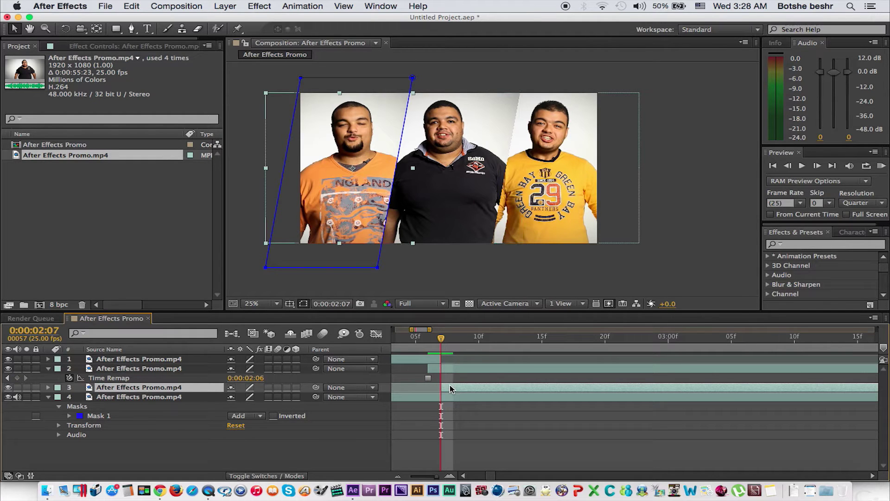
{"action": "key", "text": "ctrl+d"}
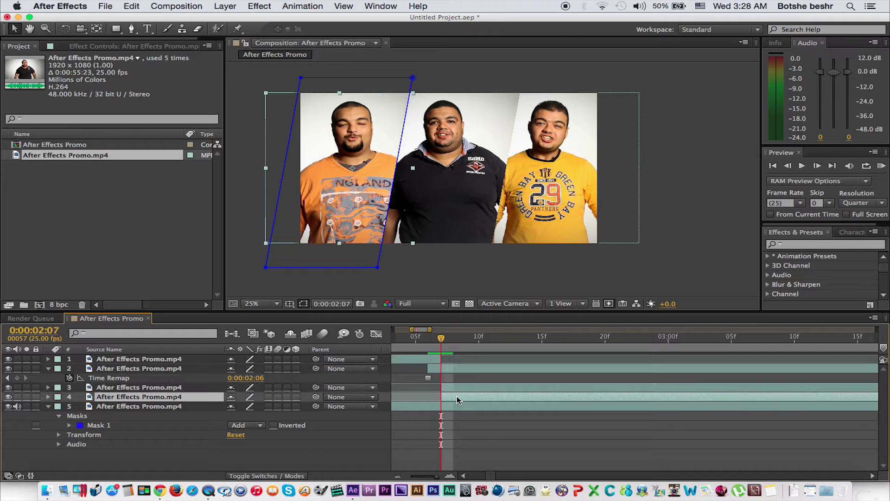
- End layer 4 at 0:00:02:07, freeze that frame, extend it to the start, and preview
{"action": "key", "text": "alt+bracketright"}
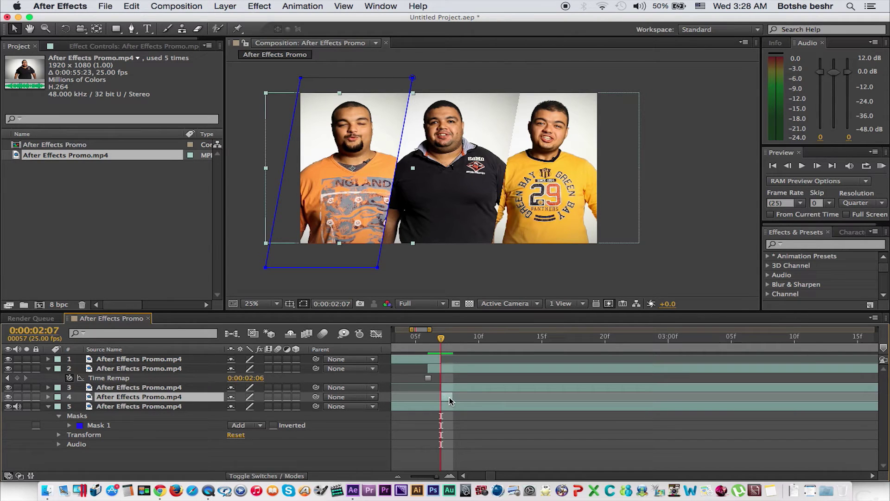
{"action": "right_click", "coordinate": [445, 399]}
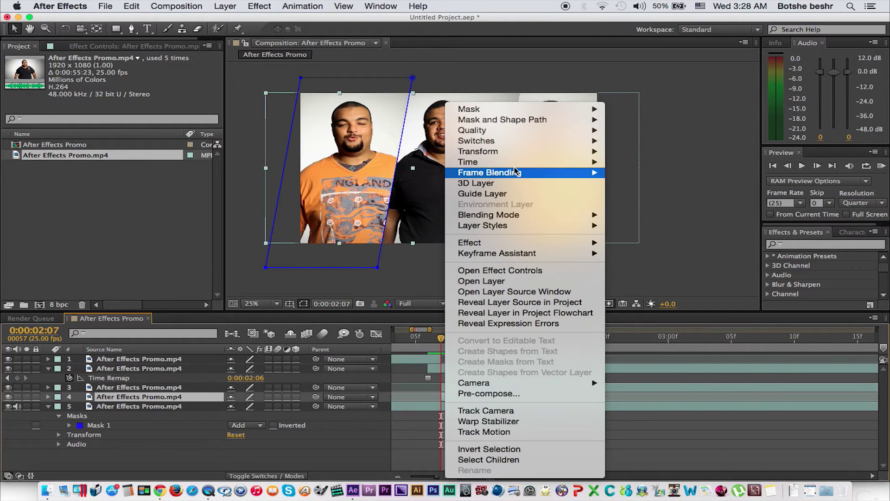
{"action": "mouse_move", "coordinate": [534, 162]}
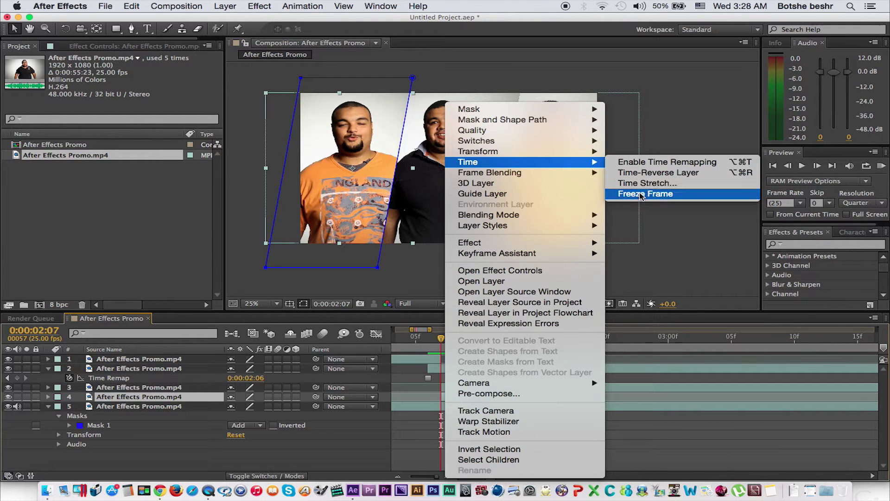
{"action": "left_click", "coordinate": [685, 196]}
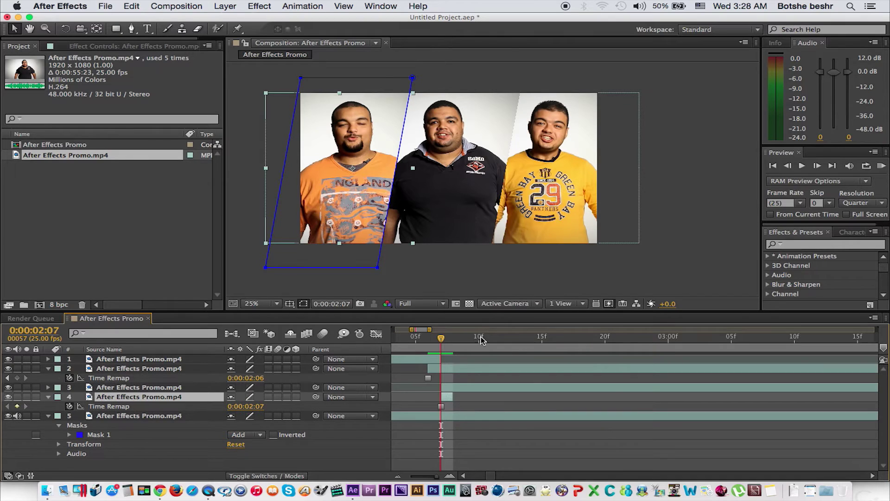
{"action": "mouse_move", "coordinate": [355, 396]}
{"action": "left_mouse_down"}
{"action": "mouse_move", "coordinate": [420, 397]}
{"action": "mouse_move", "coordinate": [385, 396]}
{"action": "left_mouse_up"}
{"action": "key", "text": "minus"}
{"action": "key", "text": "minus"}
{"action": "left_click_drag", "start_coordinate": [488, 338], "coordinate": [414, 341]}
{"action": "key", "text": "KP_0"}
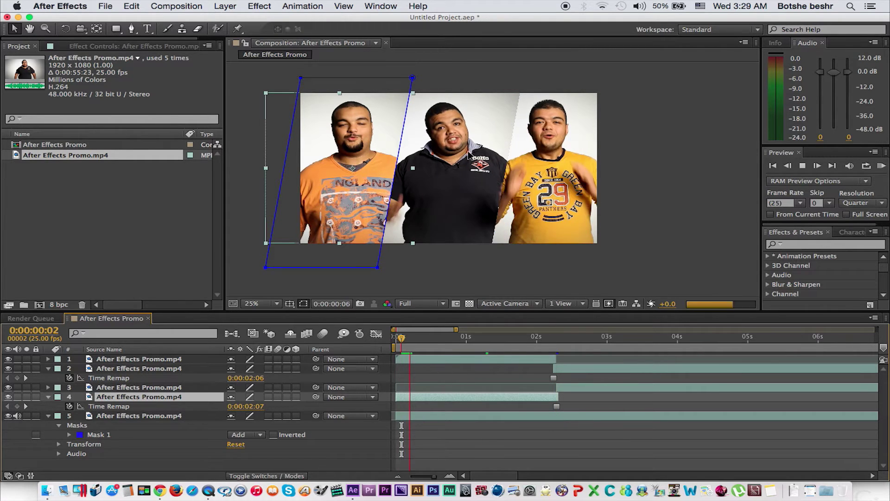
- Play the composition preview through to 0:00:03:02
{"action": "left_click", "coordinate": [548, 338]}
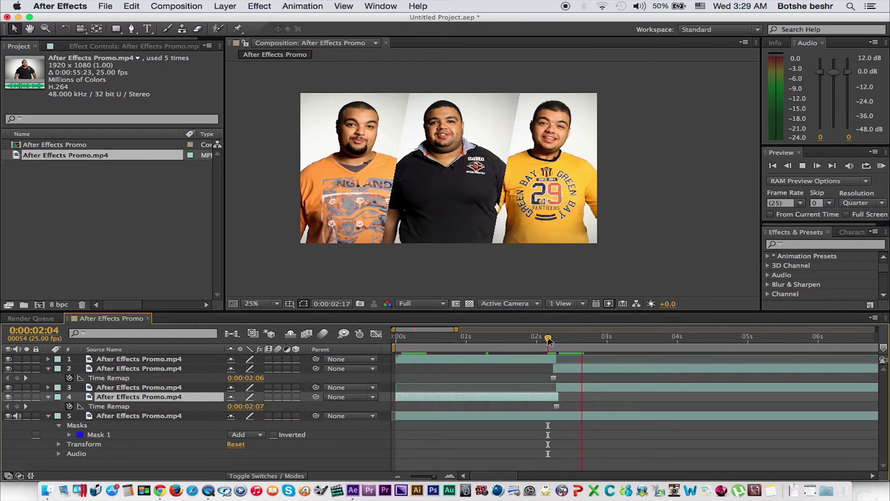
{"action": "key", "text": "space"}
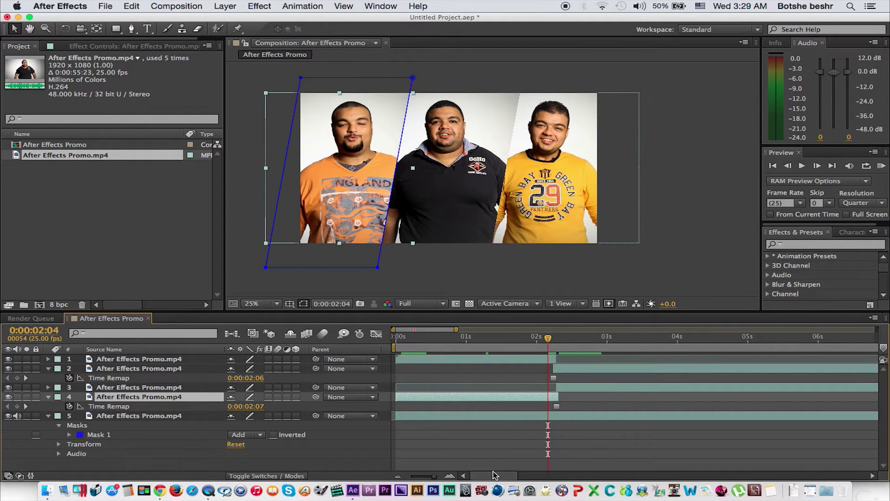
{"action": "left_click_drag", "start_coordinate": [492, 475], "coordinate": [500, 475]}
{"action": "key", "text": "space"}
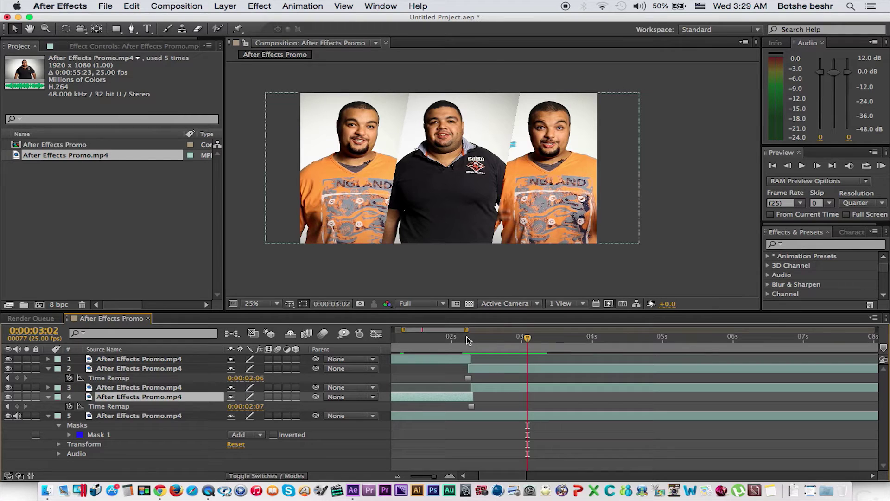
- Split layer 3 at 3:02, then freeze layer 4 on 3:02 and extend it to the end
{"action": "left_click", "coordinate": [515, 387]}
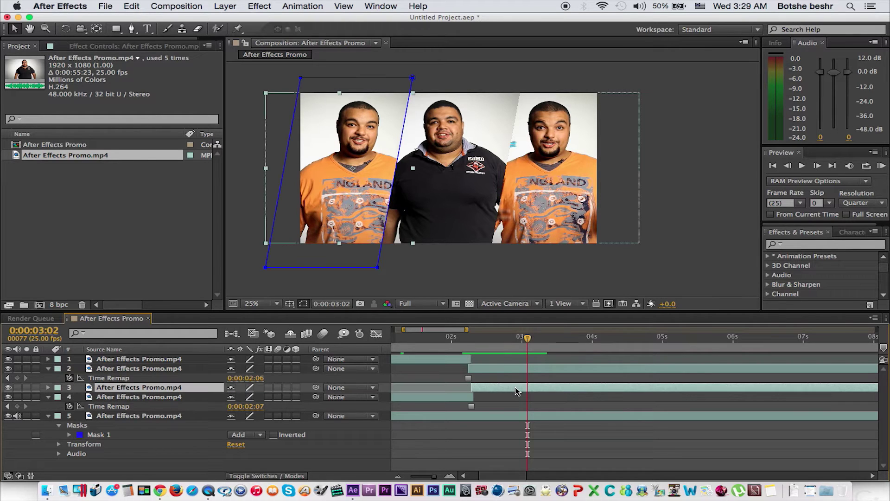
{"action": "key", "text": "ctrl+shift+d"}
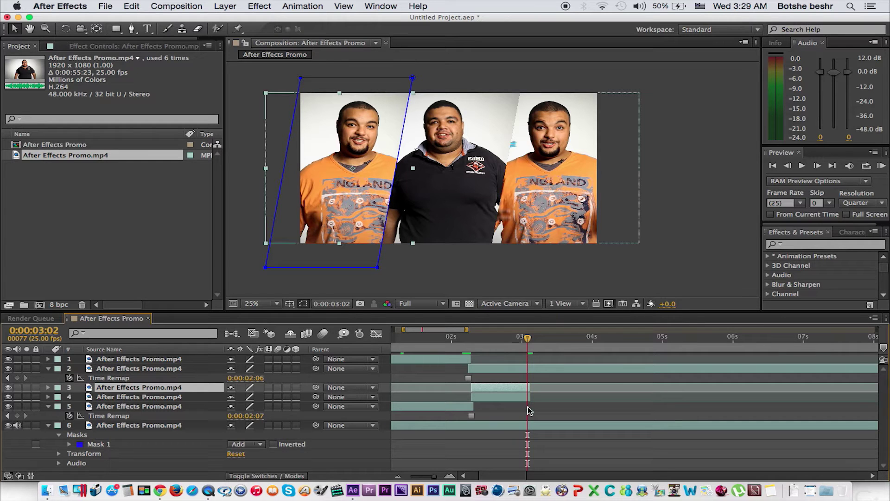
{"action": "left_click", "coordinate": [522, 399]}
{"action": "key", "text": "alt+bracketleft"}
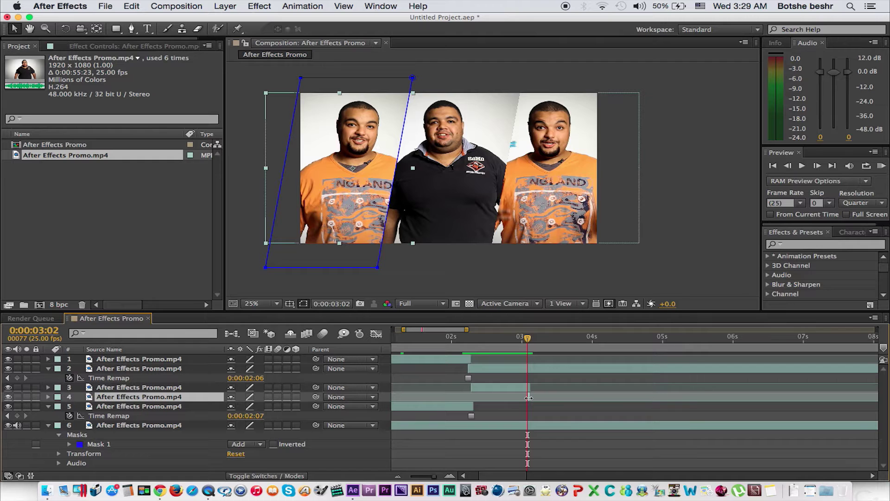
{"action": "right_click", "coordinate": [529, 398]}
{"action": "mouse_move", "coordinate": [649, 163]}
{"action": "left_click", "coordinate": [742, 193]}
{"action": "left_click_drag", "start_coordinate": [531, 397], "coordinate": [808, 377]}
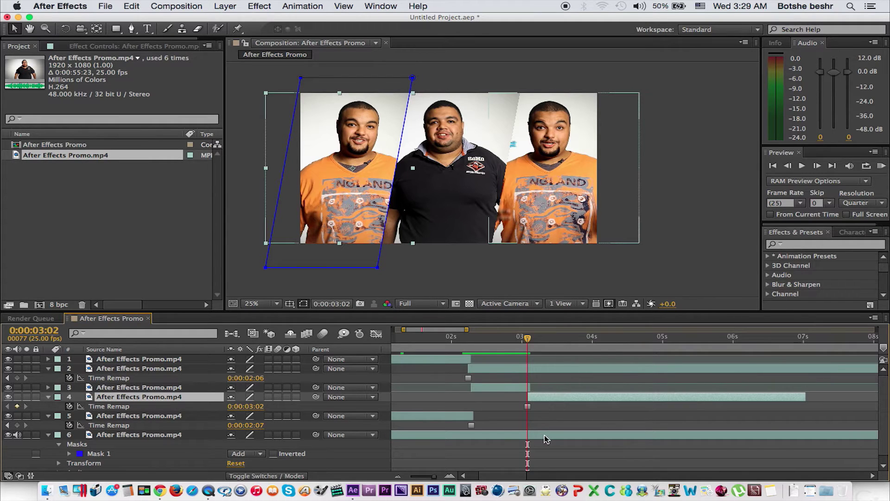
{"action": "left_click_drag", "start_coordinate": [420, 344], "coordinate": [372, 348]}
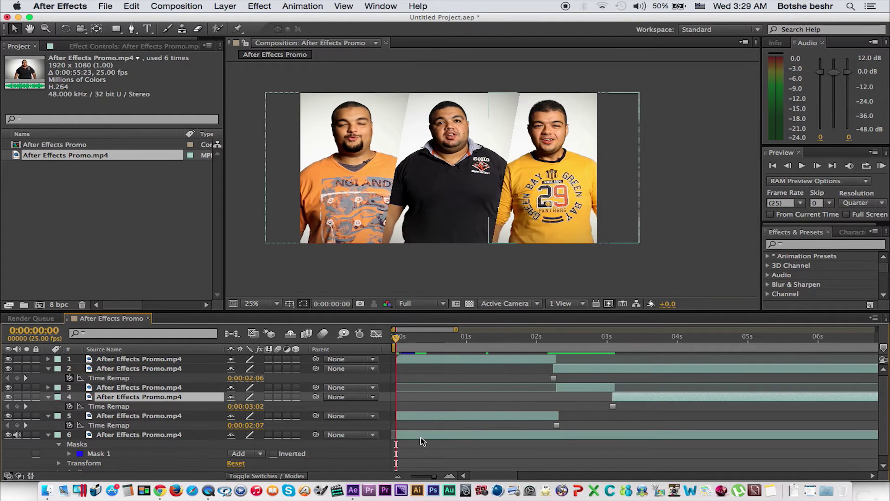
- Trim layer 6 to start at the 3:02–3:03 cut and check it frame by frame
{"action": "left_click_drag", "start_coordinate": [422, 436], "coordinate": [646, 436]}
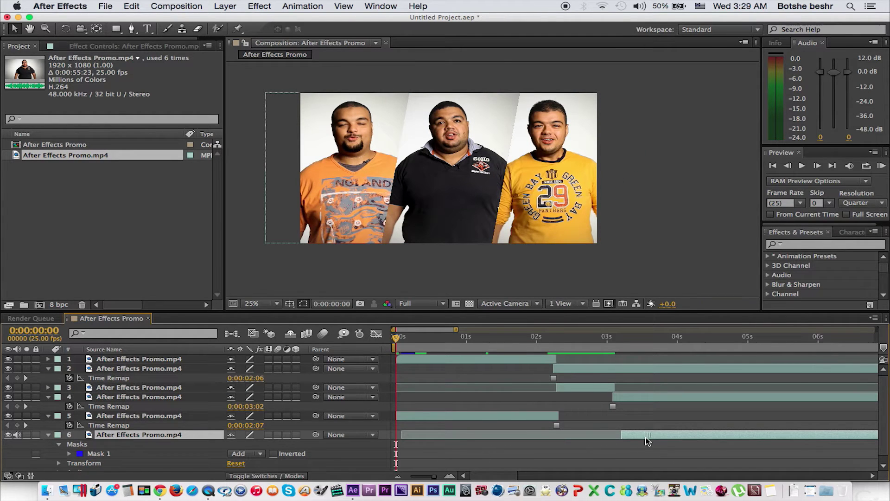
{"action": "left_click_drag", "start_coordinate": [647, 436], "coordinate": [616, 436]}
{"action": "left_click", "coordinate": [615, 338]}
{"action": "left_click_drag", "start_coordinate": [616, 341], "coordinate": [612, 342]}
{"action": "key", "text": "equal"}
{"action": "key", "text": "equal"}
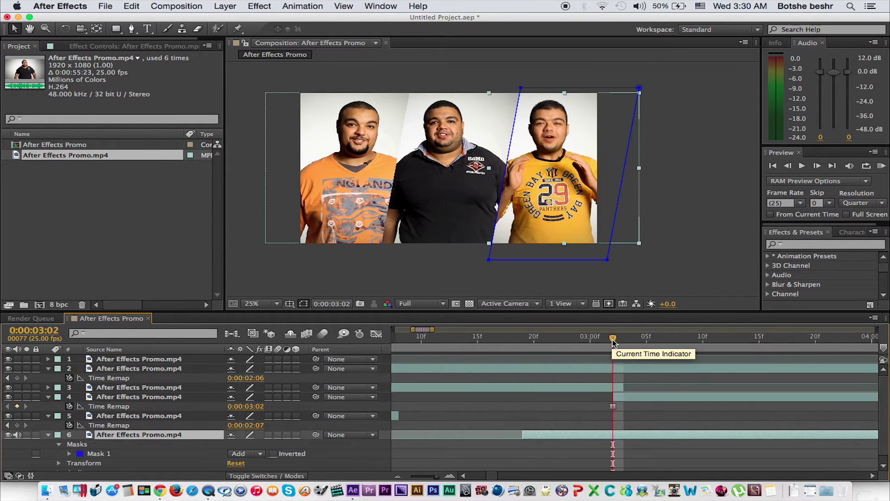
{"action": "left_click_drag", "start_coordinate": [522, 434], "coordinate": [672, 441]}
{"action": "key", "text": "Page_Down"}
{"action": "key", "text": "Page_Up"}
{"action": "key", "text": "Page_Down"}
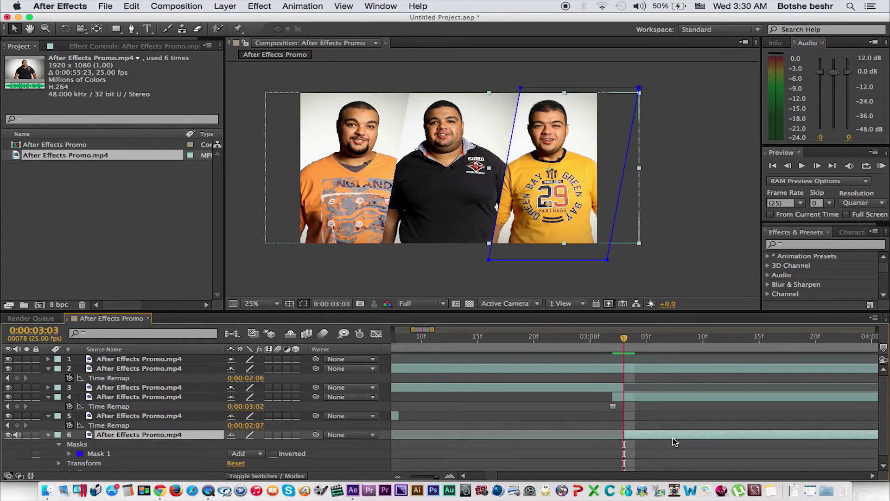
- Duplicate layer 6, freeze the copy on 0:00:03:03, and extend it back to 0:00
{"action": "key", "text": "super+d"}
{"action": "left_click", "coordinate": [639, 439]}
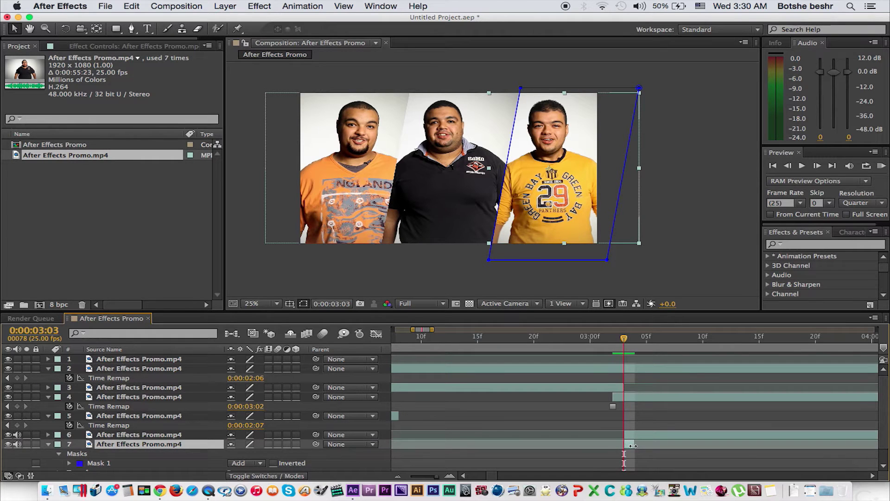
{"action": "right_click", "coordinate": [631, 447]}
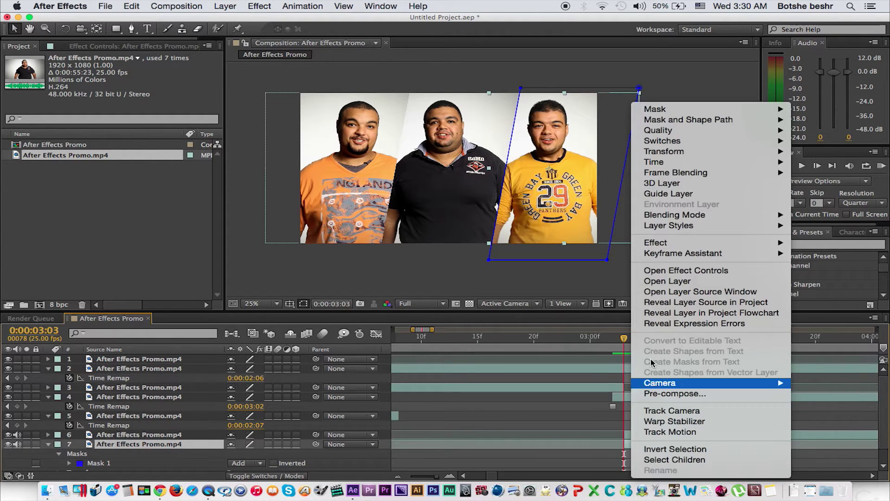
{"action": "mouse_move", "coordinate": [690, 166]}
{"action": "left_click", "coordinate": [529, 193]}
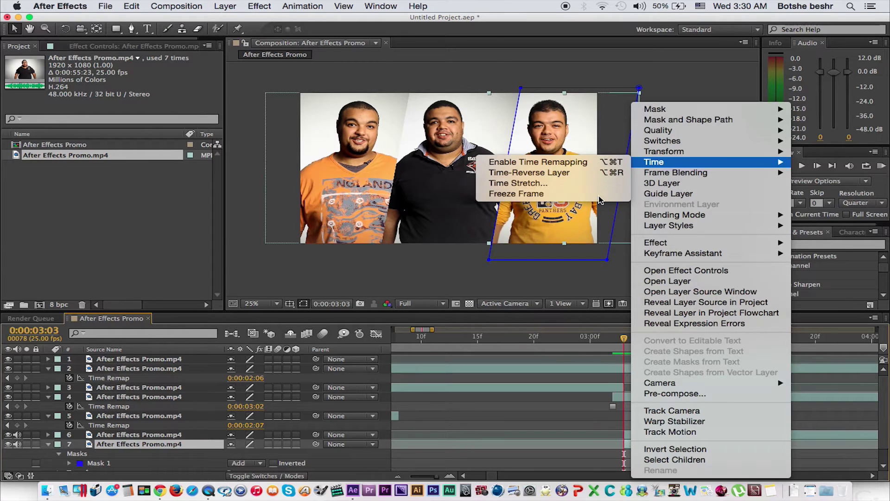
{"action": "mouse_move", "coordinate": [622, 445]}
{"action": "left_mouse_down"}
{"action": "mouse_move", "coordinate": [364, 444]}
{"action": "mouse_move", "coordinate": [393, 443]}
{"action": "left_mouse_up"}
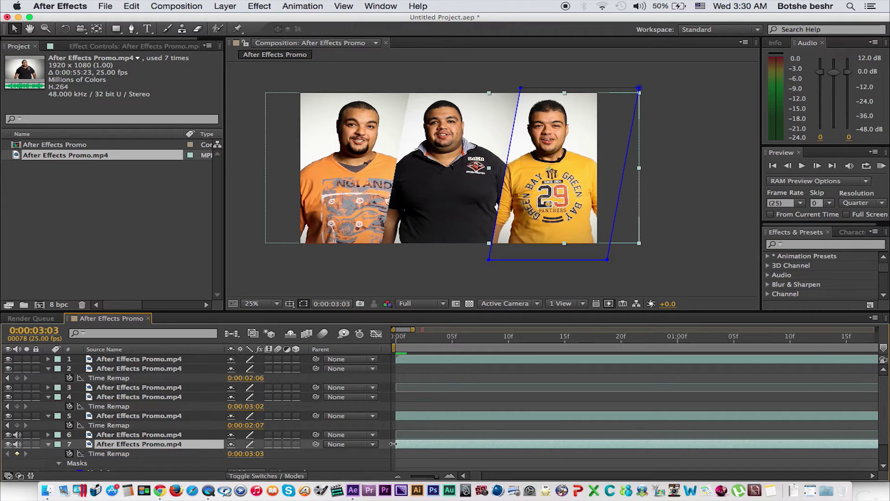
{"action": "key", "text": "minus"}
{"action": "key", "text": "minus"}
- Turn on layer 3's audio and mute layer 7's audio
{"action": "left_click", "coordinate": [20, 360]}
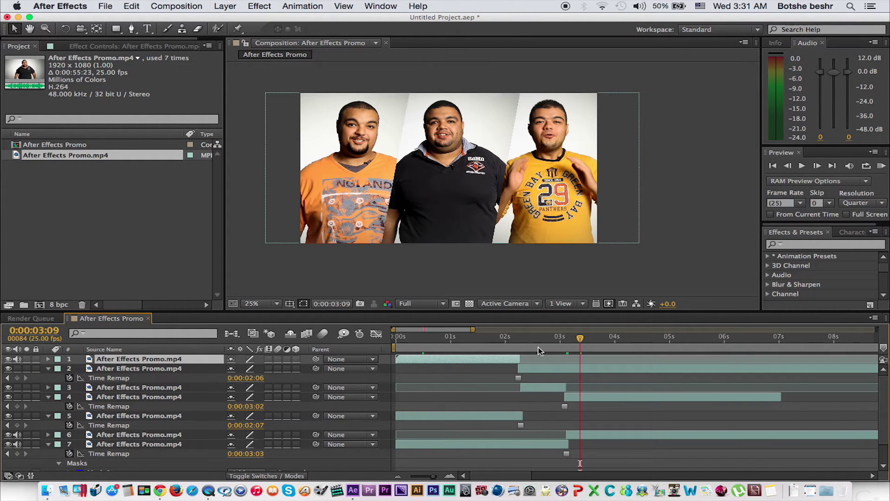
{"action": "left_click", "coordinate": [136, 388]}
{"action": "left_click", "coordinate": [17, 387]}
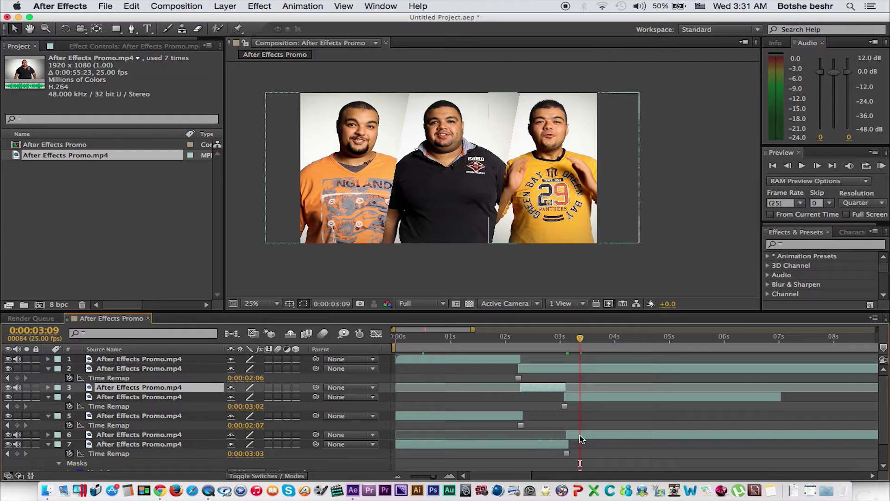
{"action": "left_click", "coordinate": [17, 443]}
- End the work area at 0:00:04:06 and run a cached preview
{"action": "left_click", "coordinate": [576, 338]}
{"action": "key", "text": "space"}
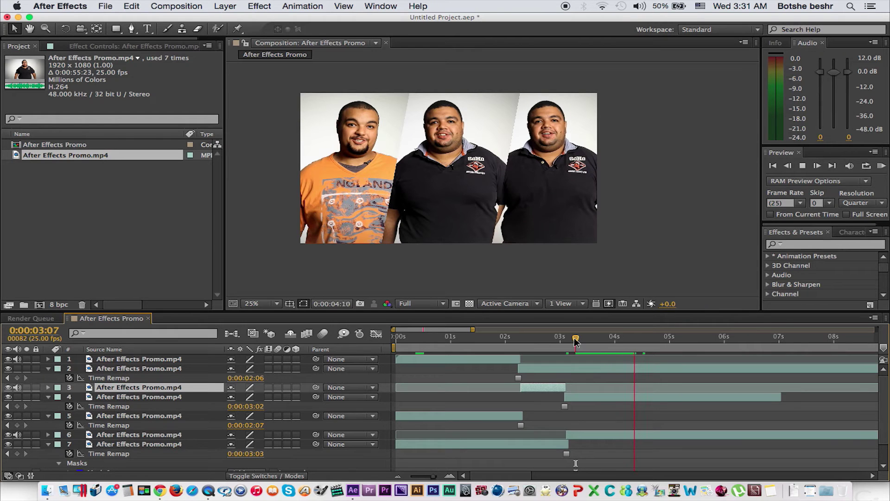
{"action": "key", "text": "space"}
{"action": "key", "text": "n"}
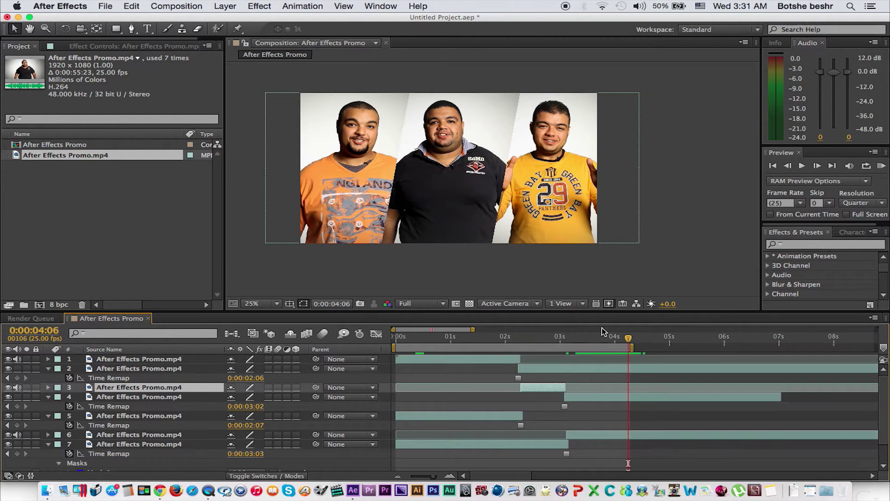
{"action": "left_click", "coordinate": [881, 166]}
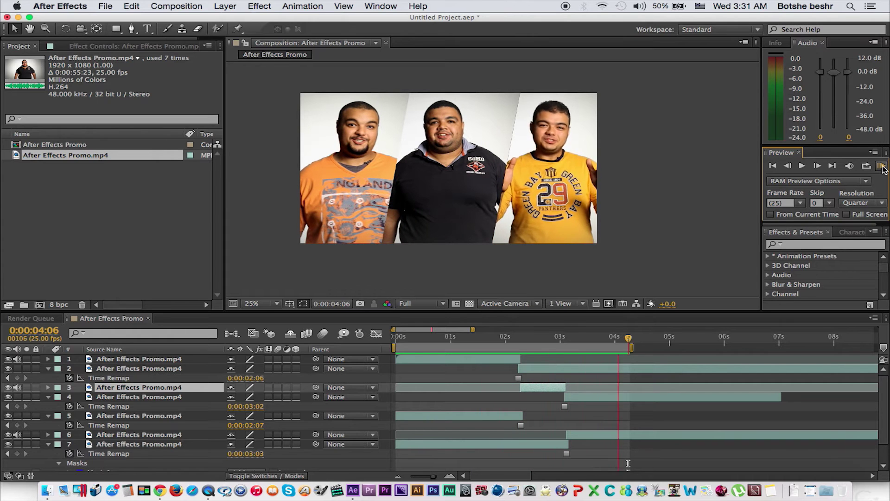
{"action": "left_click", "coordinate": [515, 186]}
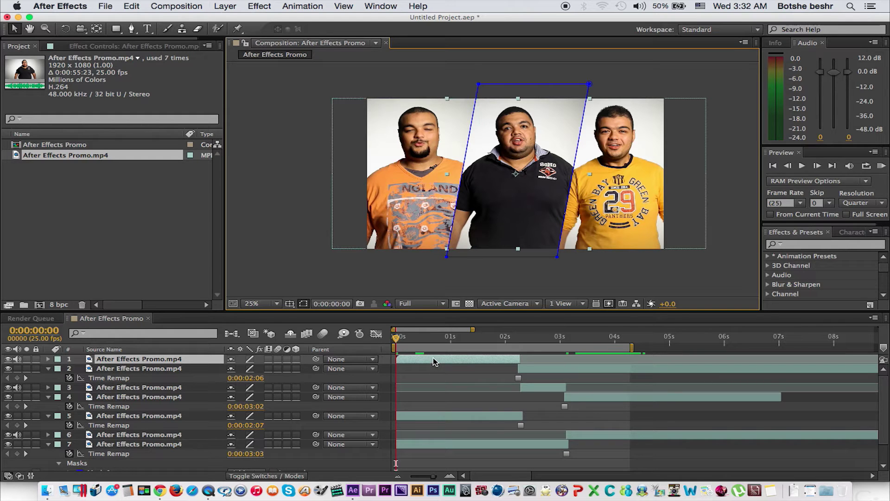
- Set a Position keyframe on layer 1 at 0:00:00:10
{"action": "key", "text": "shift+Page_Down"}
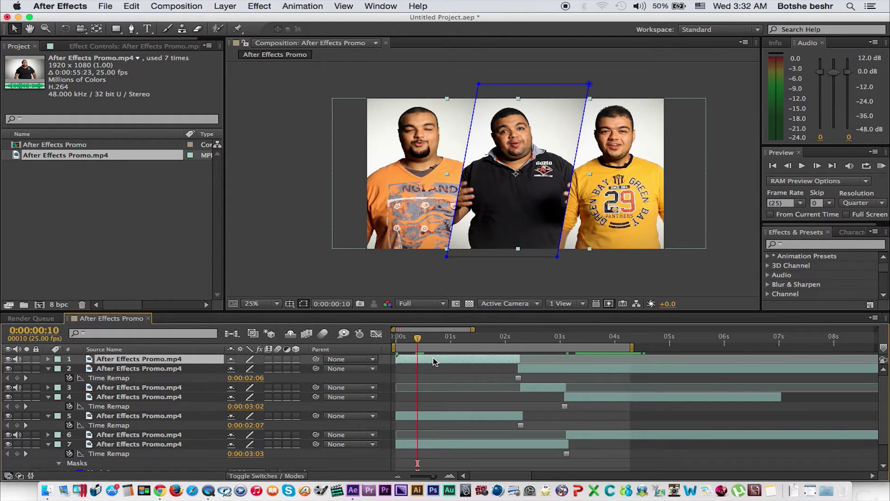
{"action": "key", "text": "p"}
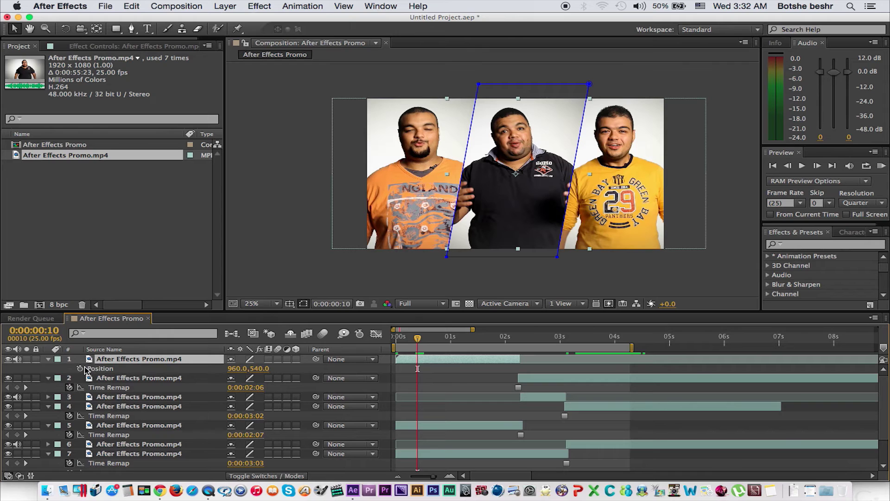
{"action": "left_click", "coordinate": [80, 368]}
{"action": "key", "text": "Home"}
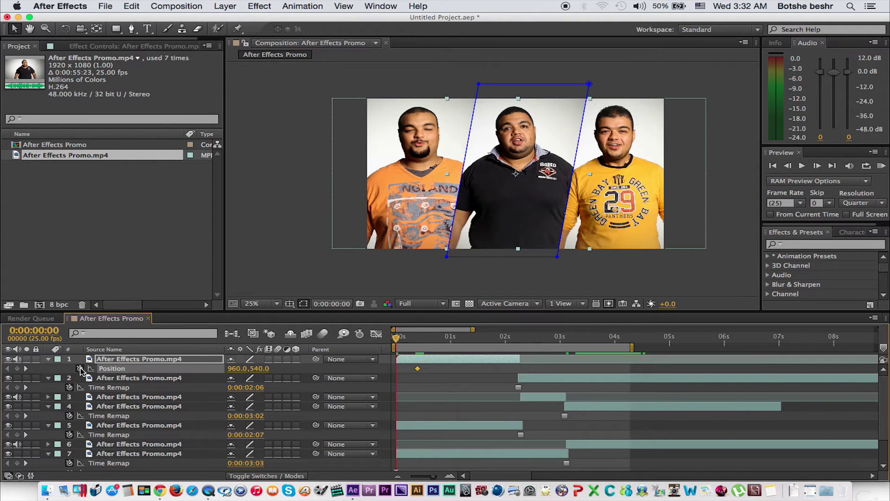
- At the first frame, move layer 1 above the frame to position 1148, -552
{"action": "key", "text": "shift+Up"}
{"action": "key", "text": "shift+Up"}
{"action": "key", "text": "shift+Up"}
{"action": "key", "text": "shift+Up"}
{"action": "key", "text": "shift+Up"}
{"action": "key", "text": "shift+Up"}
{"action": "key", "text": "shift+Up"}
{"action": "key", "text": "shift+Up"}
{"action": "key", "text": "shift+Up"}
{"action": "key", "text": "shift+Right"}
{"action": "key", "text": "shift+Right"}
{"action": "key", "text": "shift+Right"}
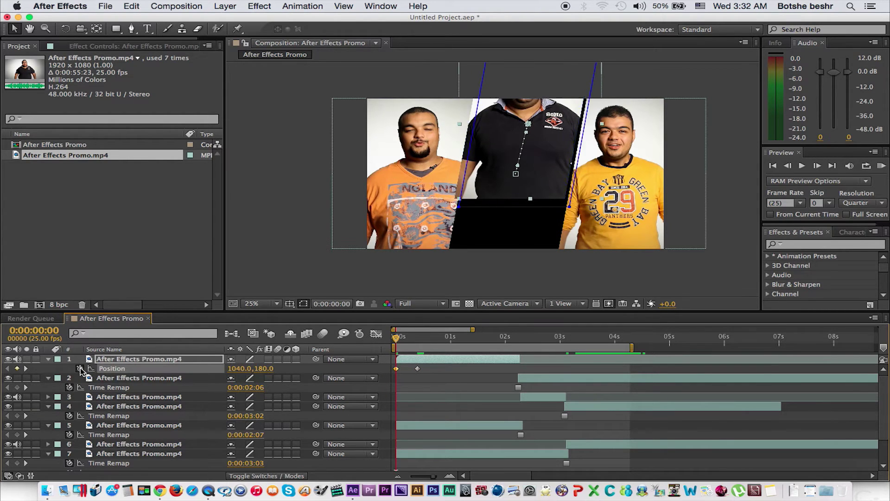
{"action": "key", "text": "Left"}
{"action": "key", "text": "Left"}
{"action": "key", "text": "Left"}
{"action": "key", "text": "Left"}
{"action": "key", "text": "Left"}
{"action": "key", "text": "Left"}
{"action": "key", "text": "shift+Up"}
{"action": "key", "text": "shift+Up"}
{"action": "key", "text": "shift+Up"}
{"action": "key", "text": "shift+Up"}
{"action": "key", "text": "shift+Up"}
{"action": "key", "text": "shift+Up"}
{"action": "key", "text": "shift+Up"}
{"action": "key", "text": "shift+Up"}
{"action": "key", "text": "shift+Up"}
{"action": "key", "text": "shift+Right"}
{"action": "key", "text": "shift+Right"}
{"action": "key", "text": "shift+Right"}
{"action": "key", "text": "Right"}
{"action": "key", "text": "Right"}
{"action": "key", "text": "Right"}
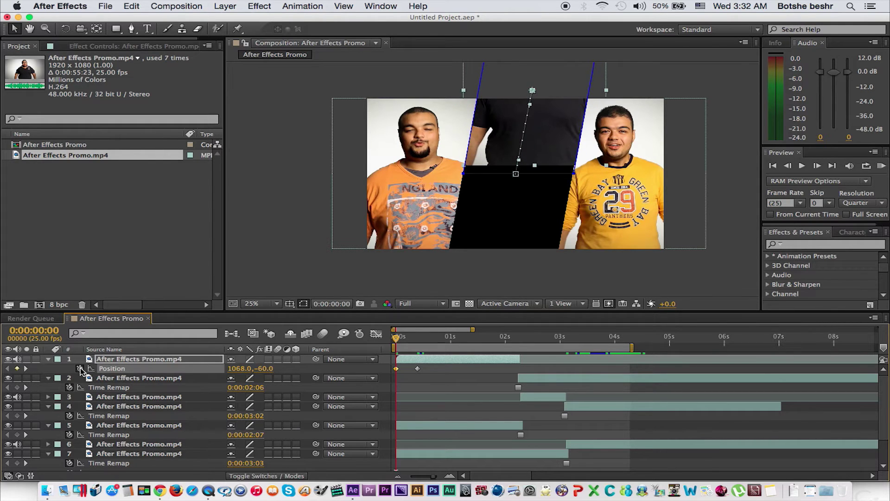
{"action": "key", "text": "shift+Up"}
{"action": "key", "text": "shift+Up"}
{"action": "key", "text": "shift+Up"}
{"action": "key", "text": "shift+Up"}
{"action": "key", "text": "shift+Up"}
{"action": "key", "text": "shift+Up"}
{"action": "key", "text": "shift+Right"}
{"action": "key", "text": "shift+Right"}
{"action": "key", "text": "shift+Right"}
{"action": "key", "text": "shift+Up"}
{"action": "key", "text": "shift+Up"}
{"action": "key", "text": "shift+Up"}
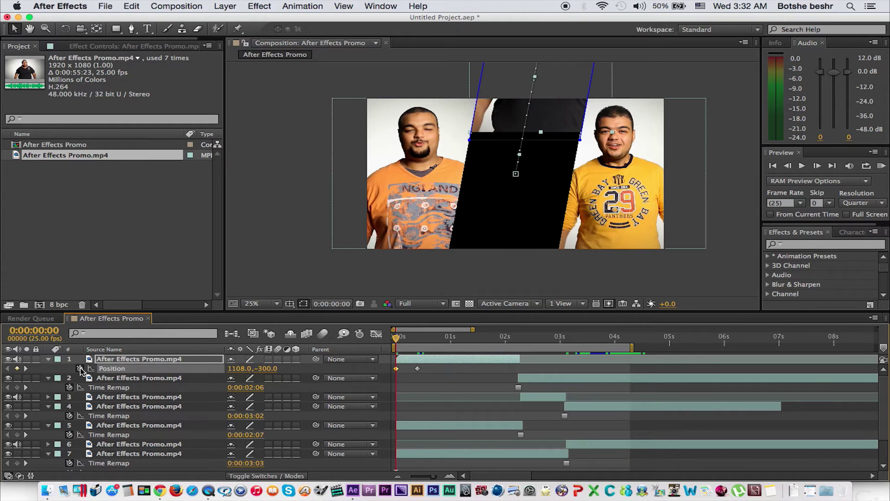
{"action": "key", "text": "shift+Up"}
{"action": "key", "text": "shift+Up"}
{"action": "key", "text": "shift+Up"}
{"action": "key", "text": "Right"}
{"action": "key", "text": "Right"}
{"action": "key", "text": "Right"}
{"action": "key", "text": "Right"}
{"action": "key", "text": "Right"}
{"action": "key", "text": "Right"}
{"action": "key", "text": "shift+Up"}
{"action": "key", "text": "shift+Up"}
{"action": "key", "text": "Left"}
{"action": "key", "text": "Left"}
{"action": "key", "text": "Left"}
{"action": "key", "text": "Left"}
{"action": "key", "text": "Left"}
{"action": "key", "text": "Left"}
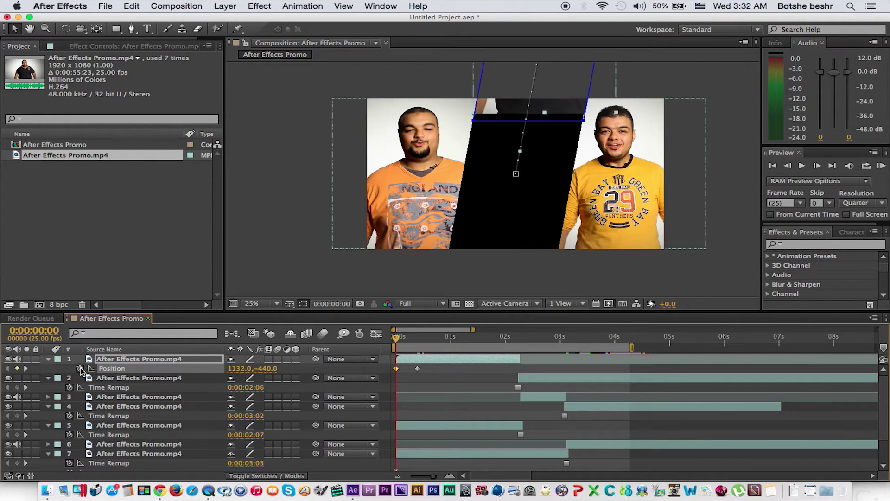
{"action": "key", "text": "shift+Up"}
{"action": "key", "text": "shift+Up"}
{"action": "key", "text": "shift+Up"}
{"action": "key", "text": "Right"}
{"action": "key", "text": "Right"}
{"action": "key", "text": "Right"}
{"action": "key", "text": "Up"}
{"action": "key", "text": "Up"}
{"action": "key", "text": "shift+Up"}
{"action": "key", "text": "shift+Up"}
{"action": "key", "text": "shift+Up"}
{"action": "key", "text": "Right"}
{"action": "key", "text": "Right"}
{"action": "key", "text": "Right"}
{"action": "key", "text": "Up"}
{"action": "key", "text": "Up"}
{"action": "key", "text": "Up"}
{"action": "key", "text": "Right"}
{"action": "key", "text": "Up"}
{"action": "key", "text": "Up"}
{"action": "key", "text": "Up"}
{"action": "key", "text": "Up"}
{"action": "key", "text": "Up"}
{"action": "key", "text": "Up"}
{"action": "key", "text": "Right"}
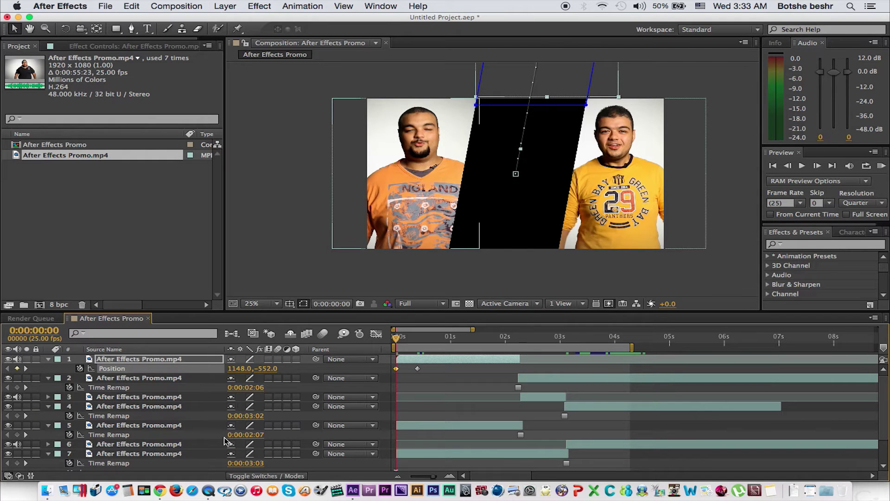
- Play back the middle panel's slide-in and return to the start
{"action": "key", "text": "space"}
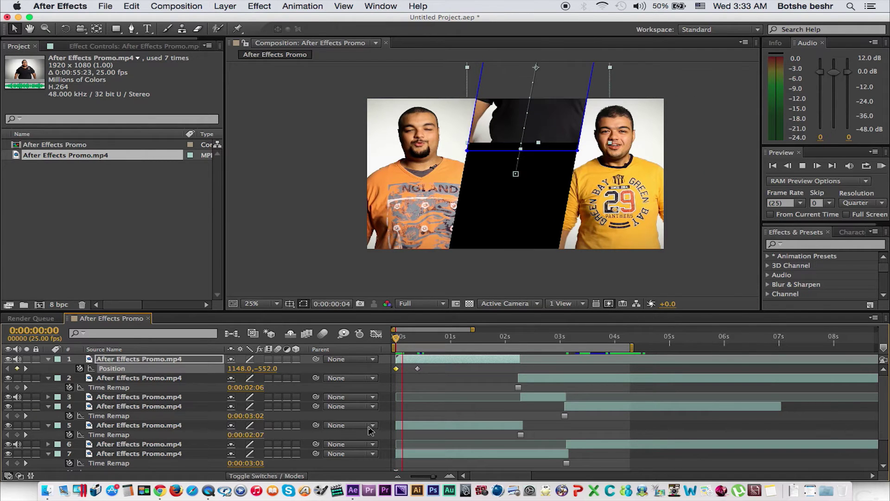
{"action": "key", "text": "space"}
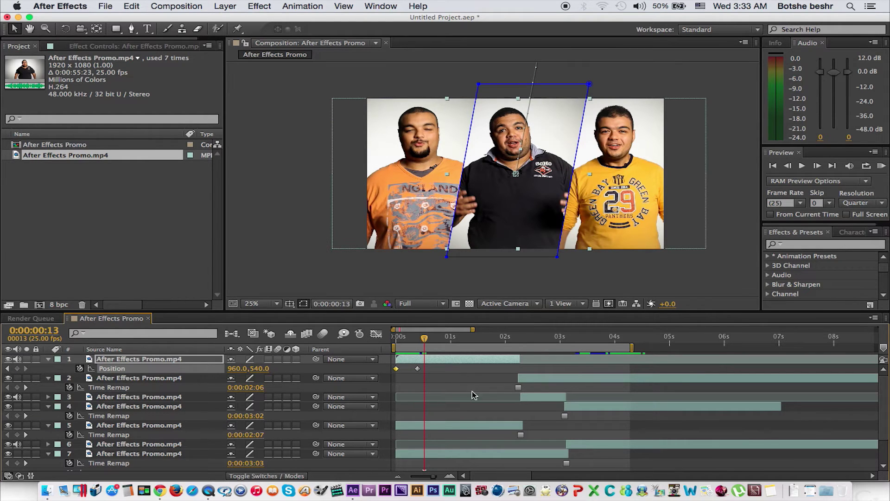
{"action": "left_click_drag", "start_coordinate": [426, 341], "coordinate": [389, 341]}
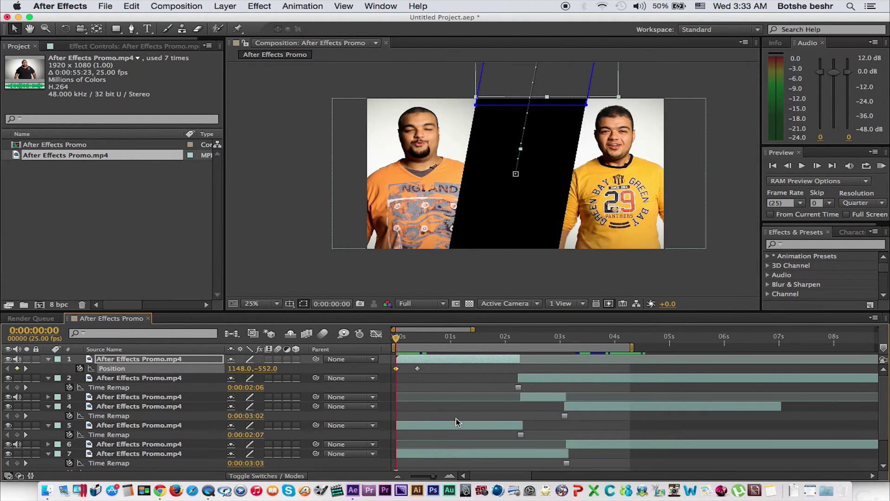
- Animate layer 5's Position from -452,540 at frame 0 to 337,540 at 0:00:00:10
{"action": "left_click", "coordinate": [415, 425]}
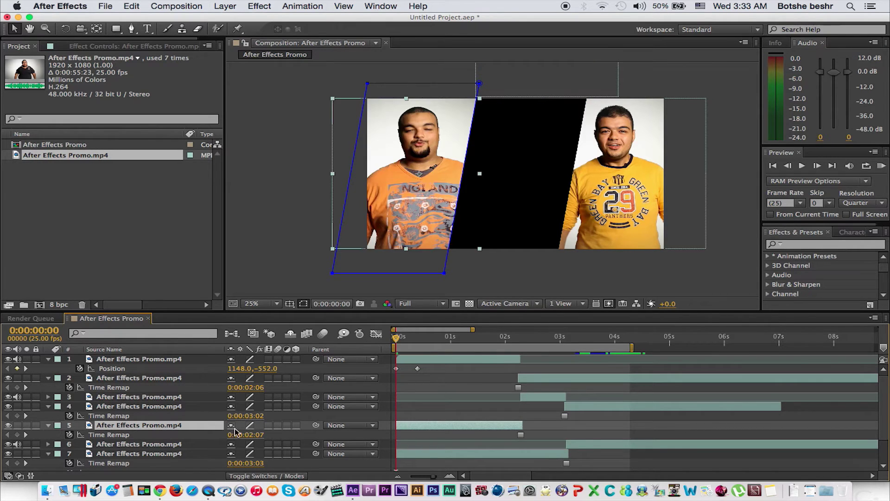
{"action": "key", "text": "k"}
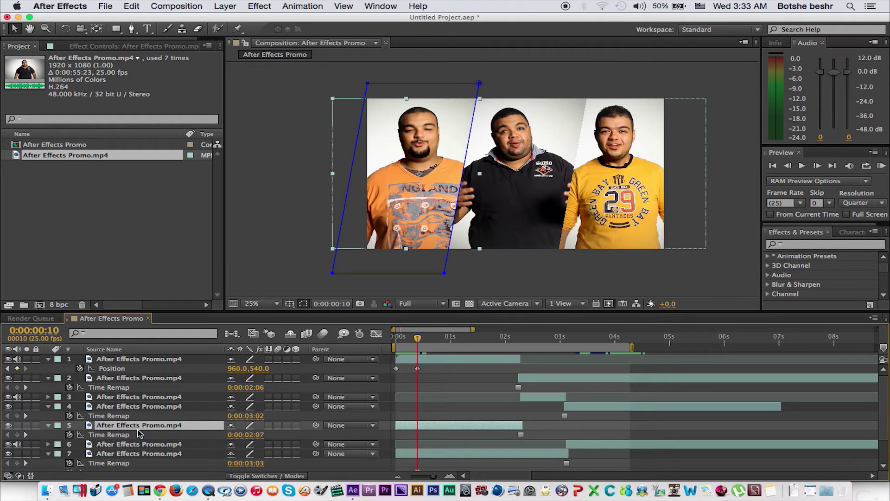
{"action": "key", "text": "p"}
{"action": "left_click", "coordinate": [80, 435]}
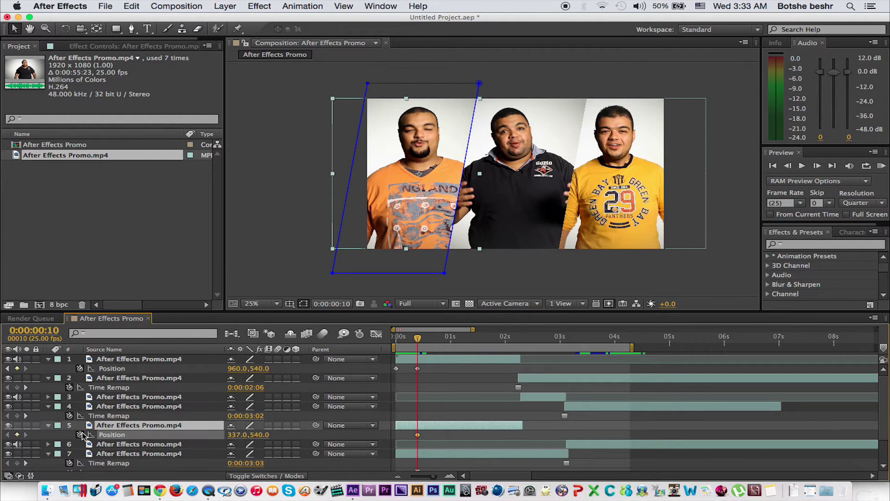
{"action": "key", "text": "Home"}
{"action": "mouse_move", "coordinate": [239, 435]}
{"action": "left_mouse_down"}
{"action": "mouse_move", "coordinate": [88, 410]}
{"action": "mouse_move", "coordinate": [3, 373]}
{"action": "left_mouse_up"}
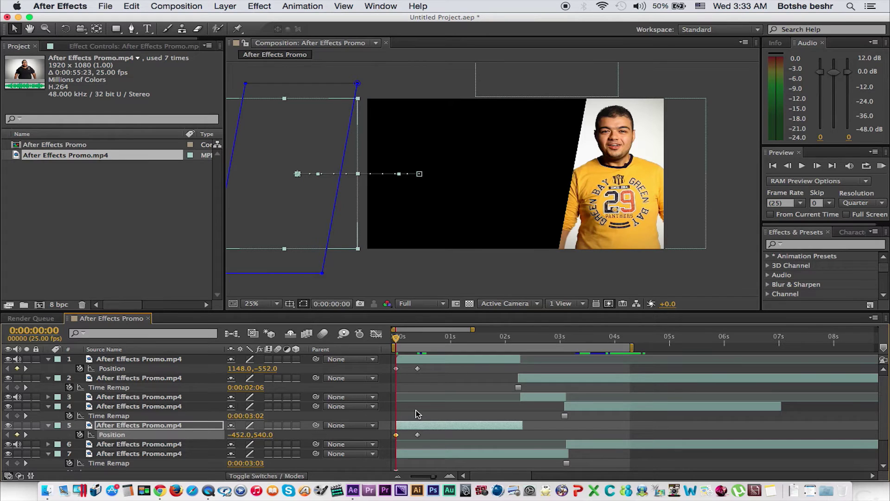
- Keyframe layer 7's Position at 0:10, start it off-frame right at 2448,540, and preview
{"action": "key", "text": "k"}
{"action": "left_click", "coordinate": [438, 454]}
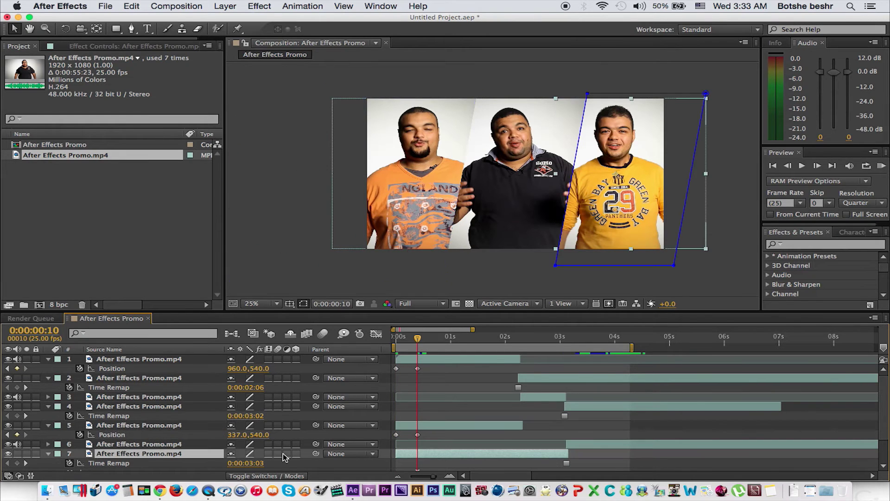
{"action": "key", "text": "p"}
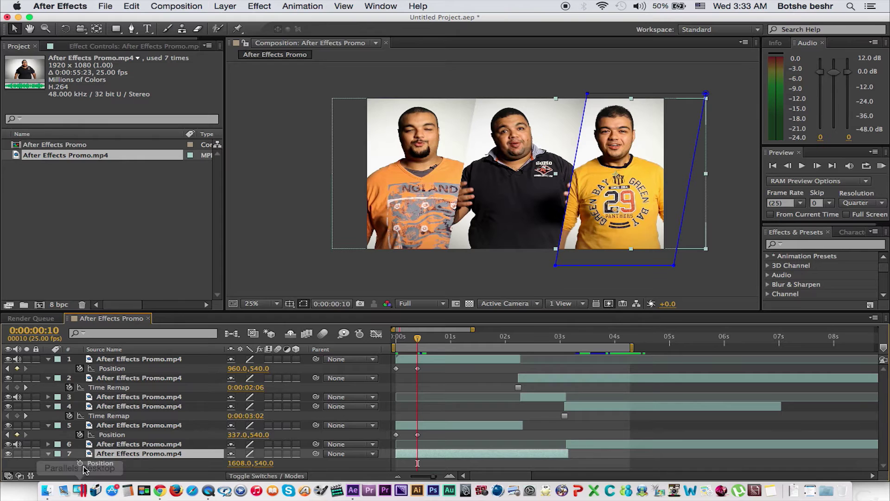
{"action": "left_click", "coordinate": [80, 462]}
{"action": "key", "text": "Home"}
{"action": "key", "text": "shift+Right"}
{"action": "key", "text": "shift+Right"}
{"action": "key", "text": "shift+Right"}
{"action": "key", "text": "shift+Right"}
{"action": "key", "text": "shift+Right"}
{"action": "key", "text": "shift+Right"}
{"action": "key", "text": "shift+Right"}
{"action": "key", "text": "shift+Right"}
{"action": "key", "text": "shift+Right"}
{"action": "key", "text": "shift+Right"}
{"action": "key", "text": "shift+Right"}
{"action": "key", "text": "shift+Right"}
{"action": "key", "text": "shift+Right"}
{"action": "key", "text": "shift+Right"}
{"action": "key", "text": "shift+Right"}
{"action": "key", "text": "shift+Right"}
{"action": "key", "text": "shift+Right"}
{"action": "key", "text": "shift+Right"}
{"action": "key", "text": "space"}
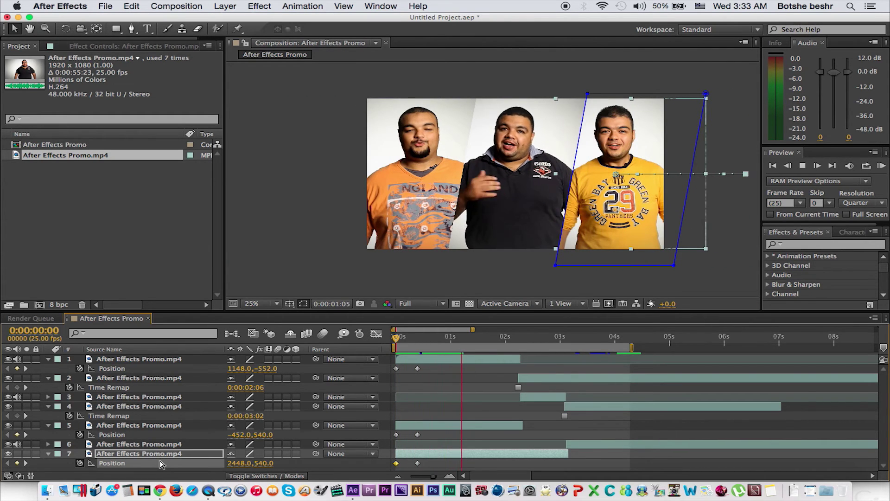
{"action": "key", "text": "space"}
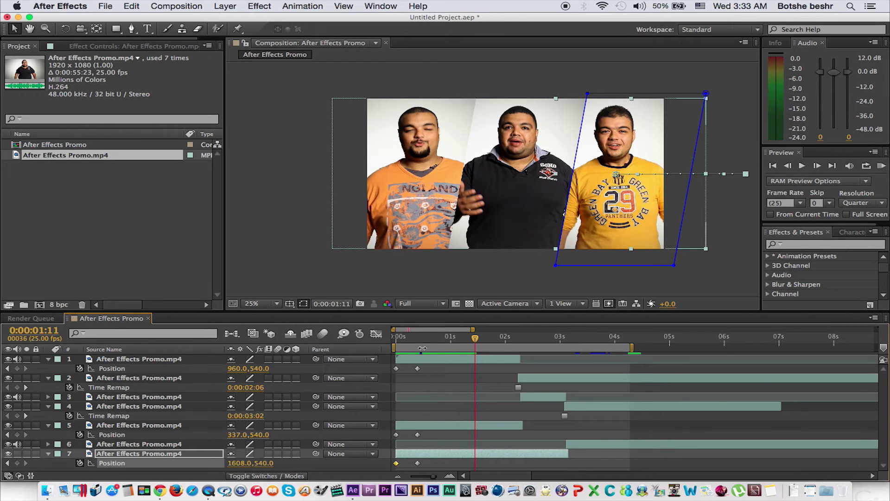
- At 0:10, nudge layer 5 left to 297 and layer 7 right to 1648, opening dark gaps
{"action": "left_click", "coordinate": [419, 337]}
{"action": "left_click", "coordinate": [446, 427]}
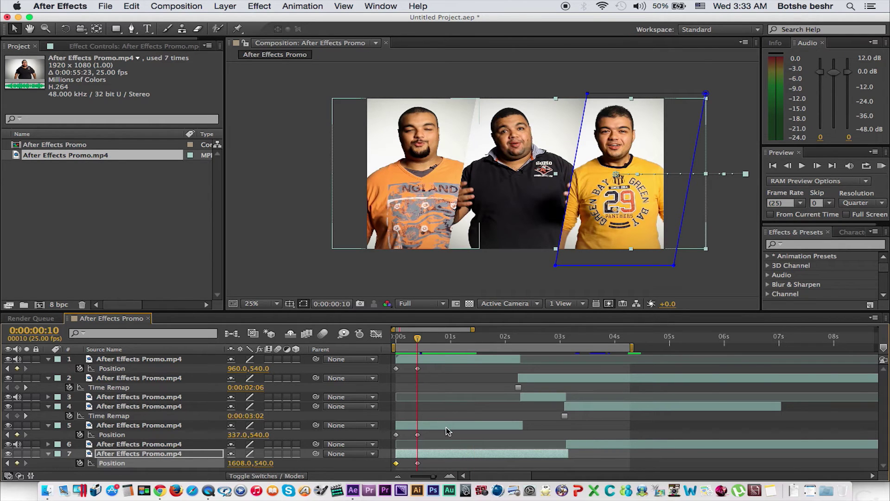
{"action": "key", "text": "shift+Left"}
{"action": "key", "text": "shift+Left"}
{"action": "key", "text": "shift+Left"}
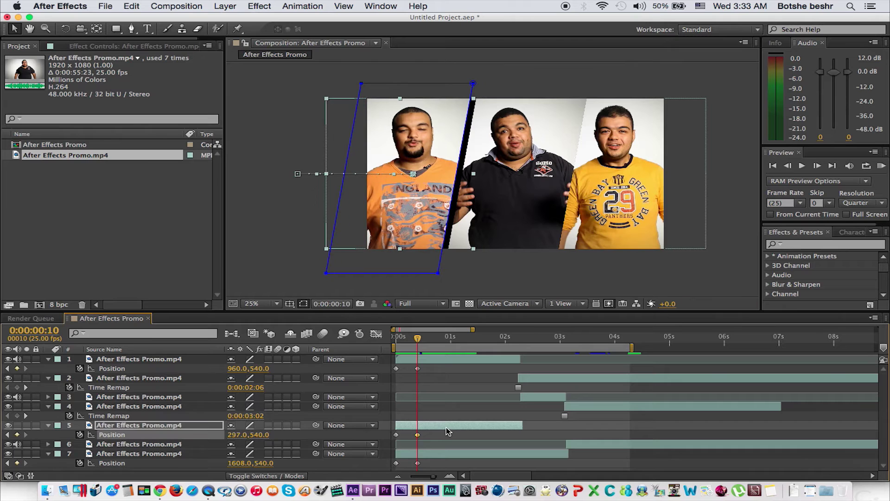
{"action": "key", "text": "ctrl+Down"}
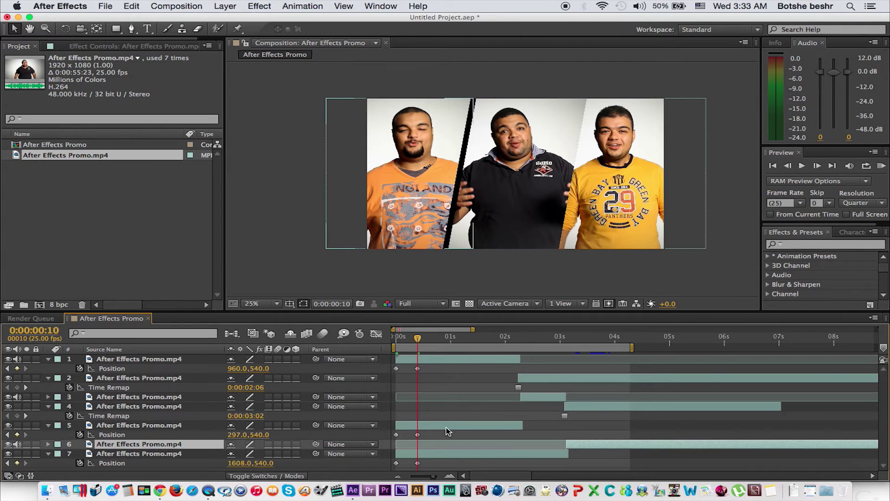
{"action": "key", "text": "ctrl+Down"}
{"action": "key", "text": "shift+Right"}
{"action": "key", "text": "shift+Right"}
{"action": "key", "text": "shift+Right"}
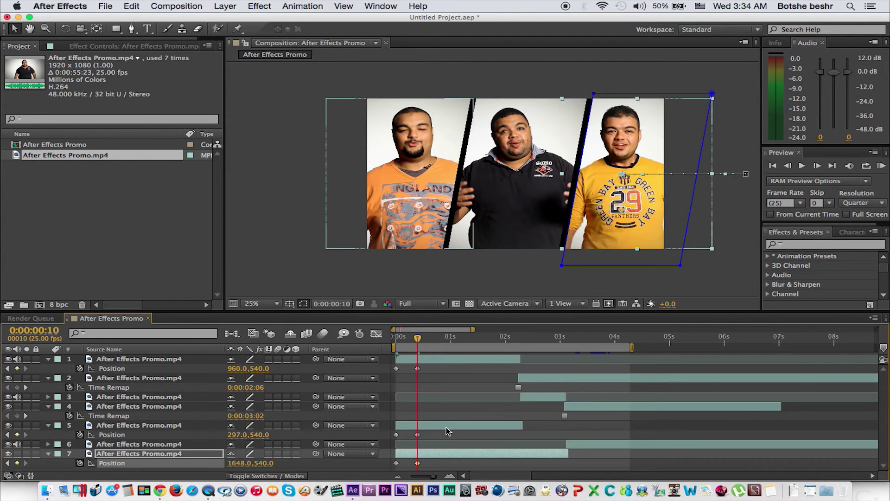
{"action": "left_click", "coordinate": [504, 271]}
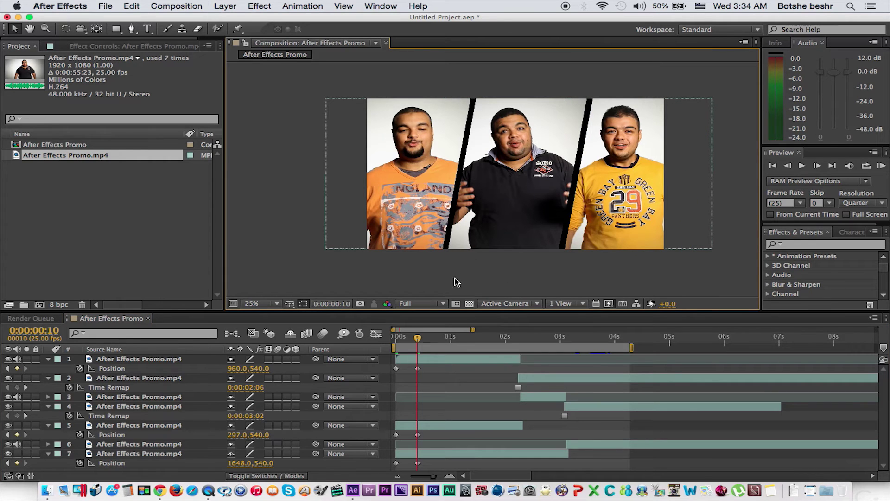
{"action": "left_click", "coordinate": [395, 337]}
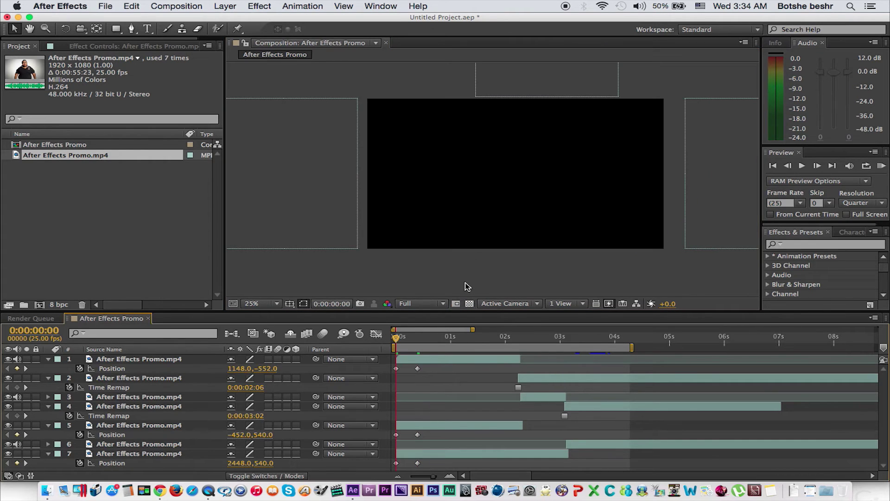
{"action": "left_click", "coordinate": [881, 166]}
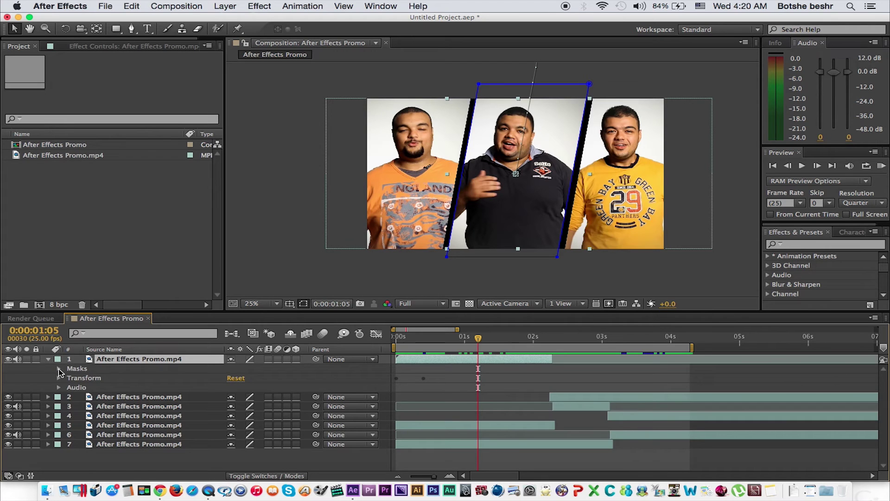
- Expand layer 1's Mask 1 and raise its Mask Feather to about 39 pixels
{"action": "left_click", "coordinate": [59, 369]}
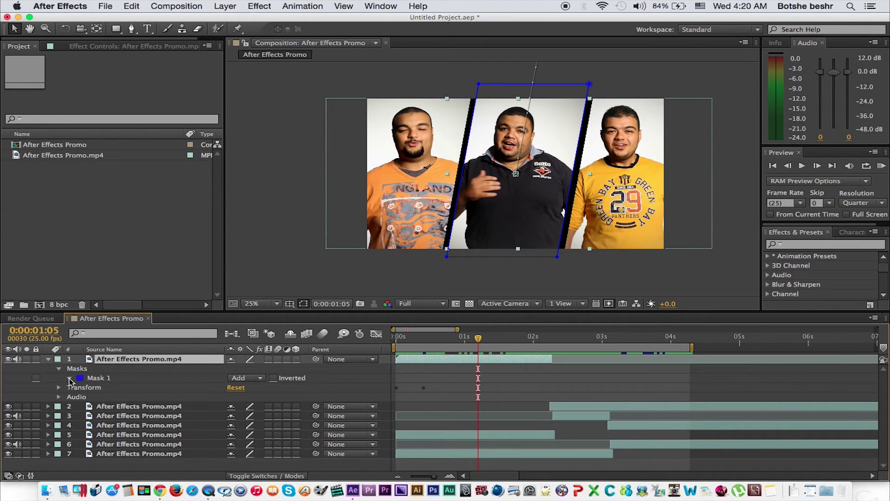
{"action": "left_click", "coordinate": [69, 378]}
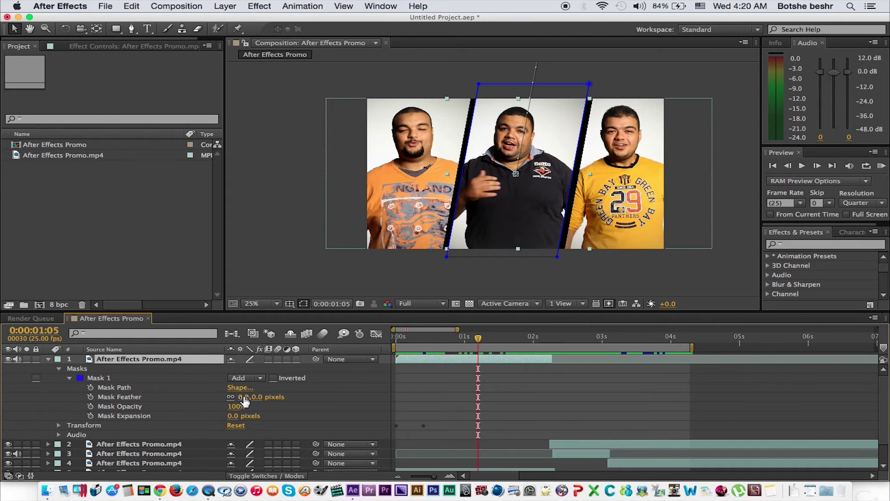
{"action": "left_click_drag", "start_coordinate": [245, 398], "coordinate": [255, 397]}
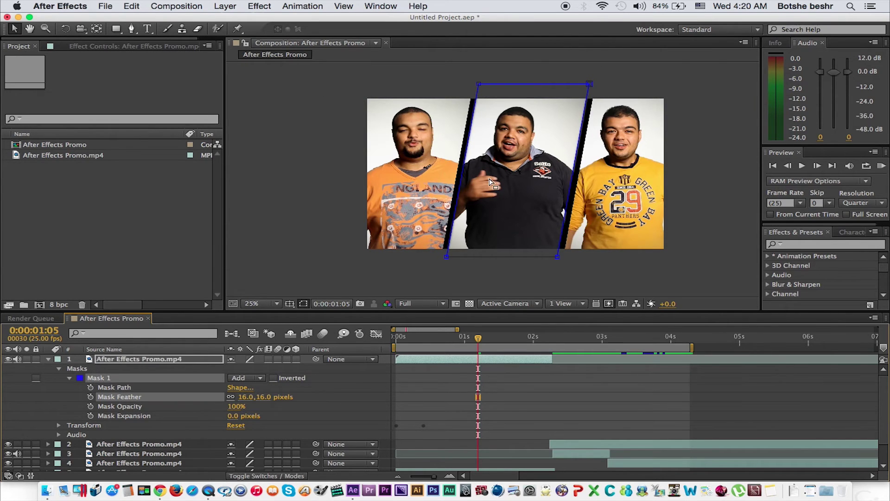
{"action": "scroll", "coordinate": [491, 182], "scroll_direction": "up", "scroll_amount": 4}
{"action": "scroll", "coordinate": [463, 186], "scroll_direction": "down", "scroll_amount": 2}
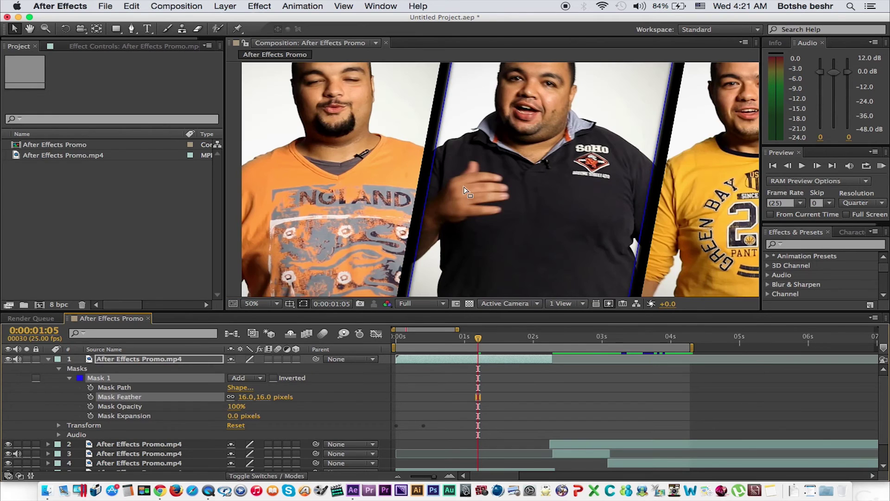
{"action": "left_click_drag", "start_coordinate": [256, 396], "coordinate": [267, 397]}
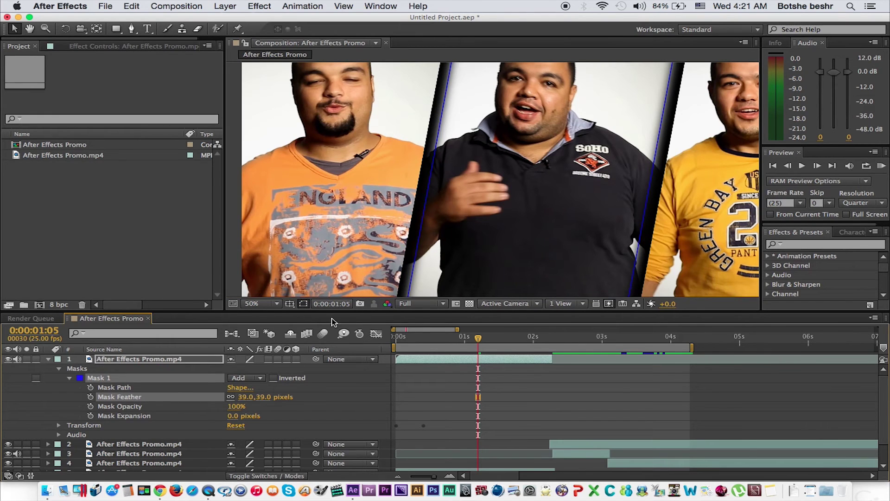
- Compare hard and soft edges, then settle the middle panel's mask feather at 42 pixels
{"action": "left_click_drag", "start_coordinate": [247, 403], "coordinate": [256, 400]}
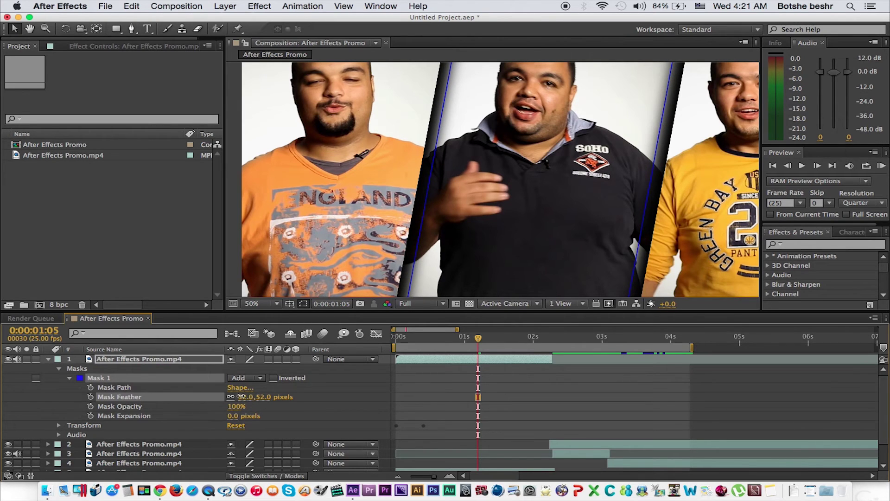
{"action": "left_click_drag", "start_coordinate": [240, 396], "coordinate": [238, 399]}
{"action": "left_click", "coordinate": [560, 403]}
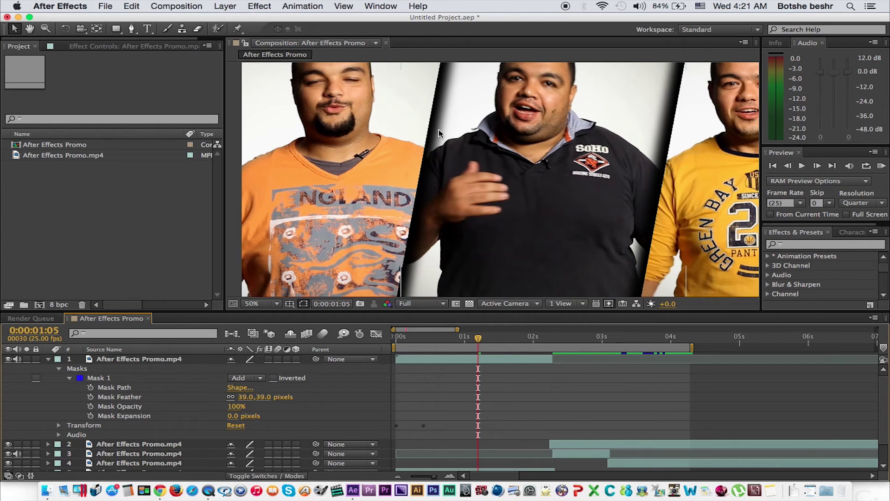
{"action": "left_click_drag", "start_coordinate": [245, 397], "coordinate": [198, 398]}
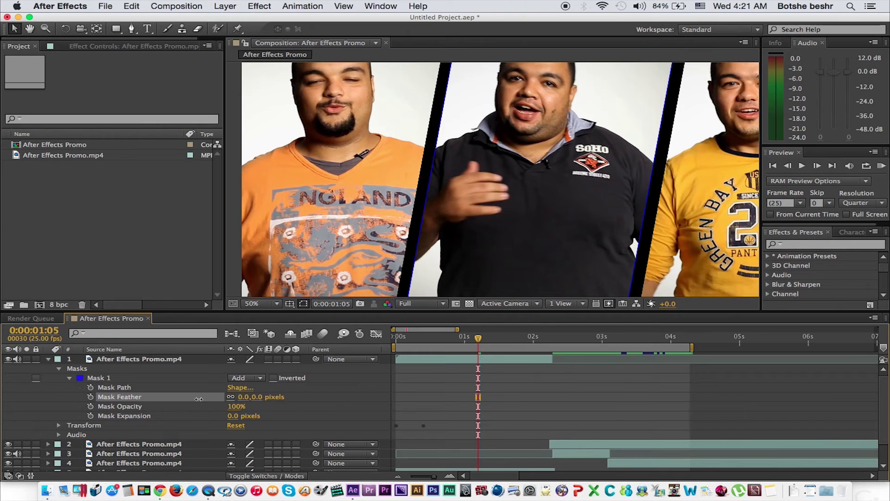
{"action": "left_click", "coordinate": [561, 412]}
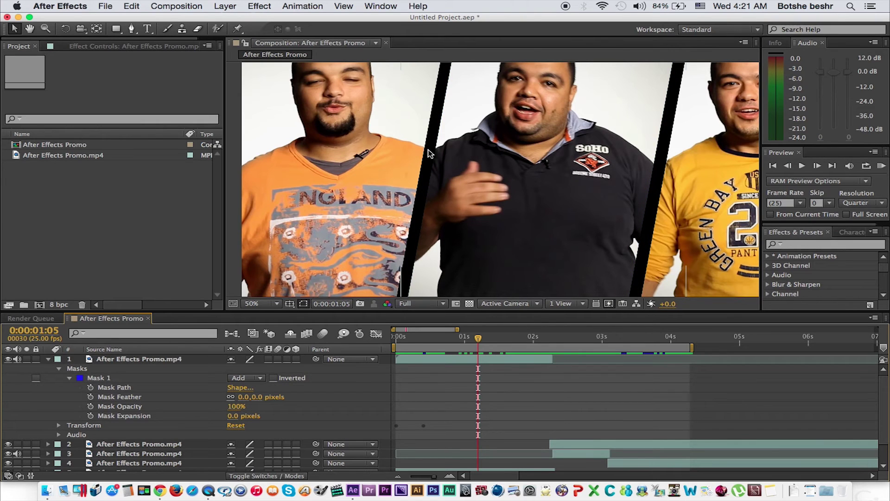
{"action": "left_click_drag", "start_coordinate": [247, 398], "coordinate": [409, 399]}
{"action": "left_click", "coordinate": [446, 394]}
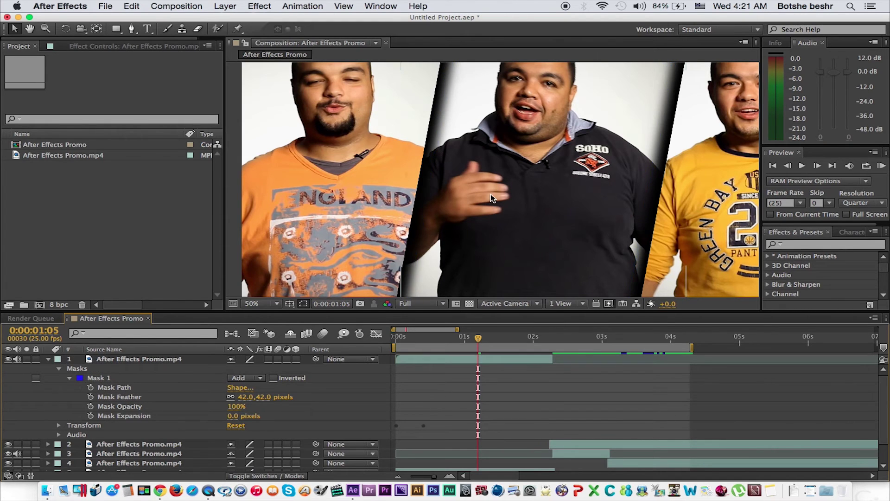
{"action": "scroll", "coordinate": [491, 194], "scroll_direction": "down", "scroll_amount": 2}
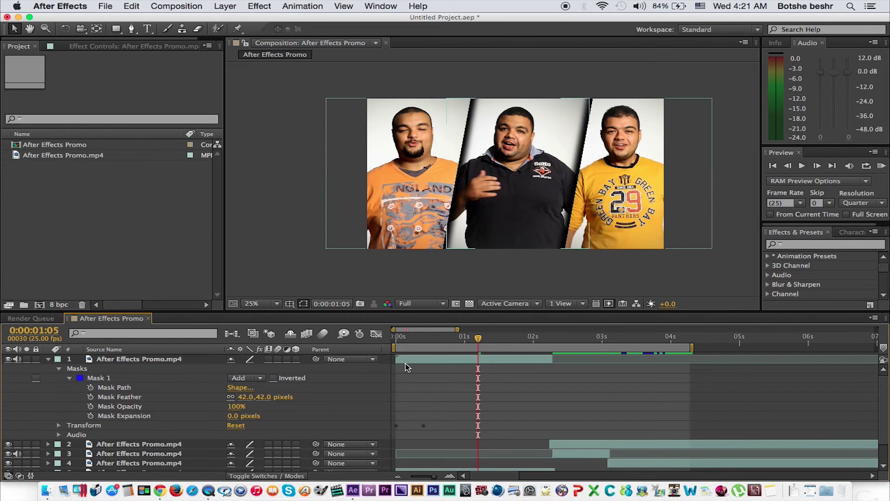
- Expand the left panel's Mask 1, zoom the viewer to 50%, and raise its Mask Feather
{"action": "scroll", "coordinate": [433, 397], "scroll_direction": "down", "scroll_amount": 2}
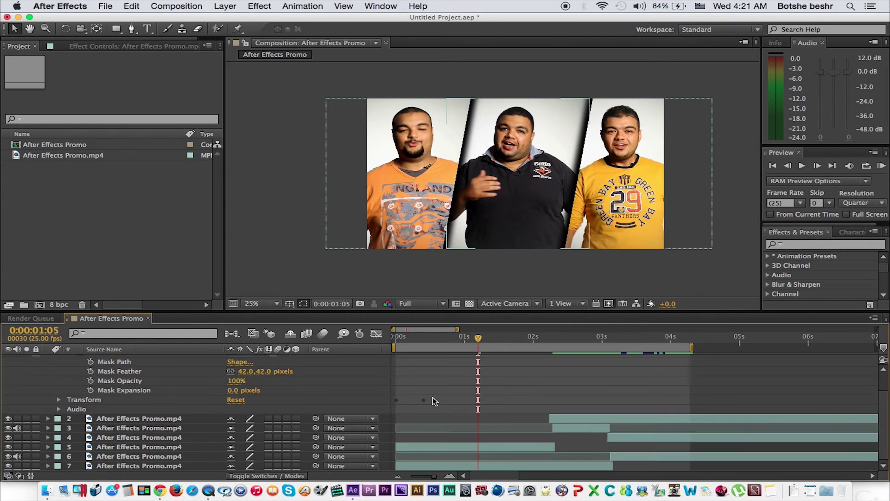
{"action": "left_click", "coordinate": [441, 447]}
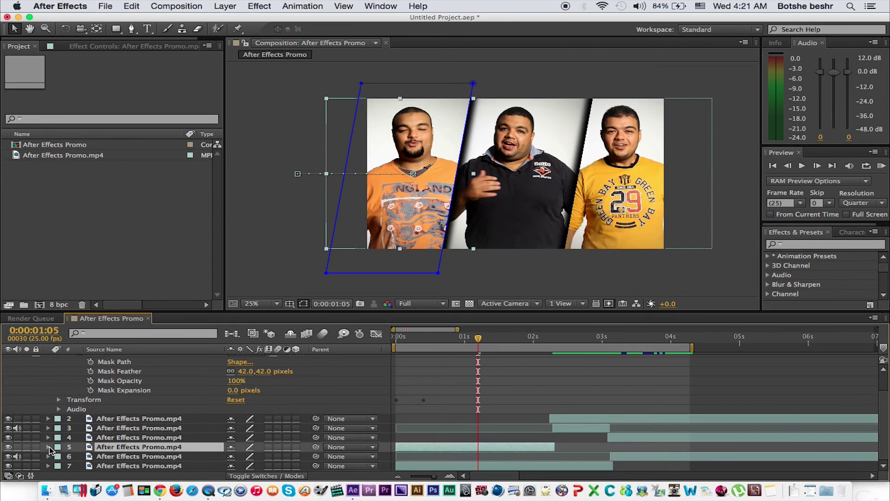
{"action": "left_click", "coordinate": [49, 447]}
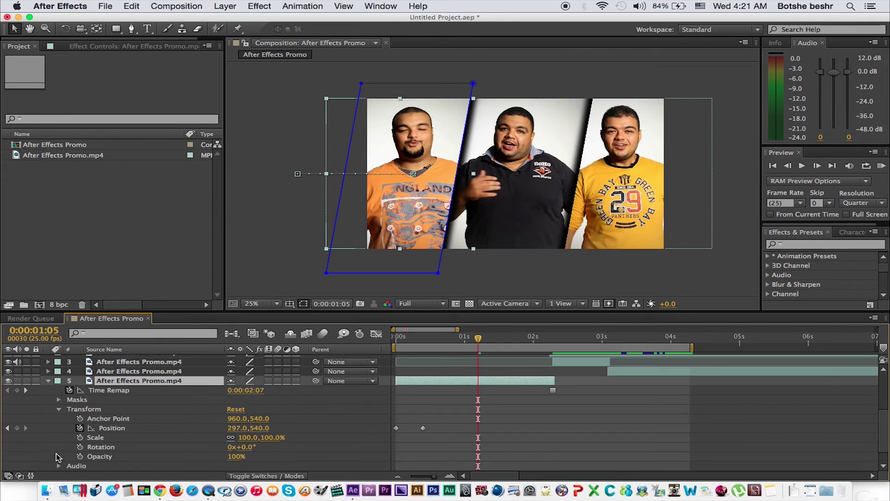
{"action": "left_click", "coordinate": [59, 399]}
{"action": "left_click", "coordinate": [69, 410]}
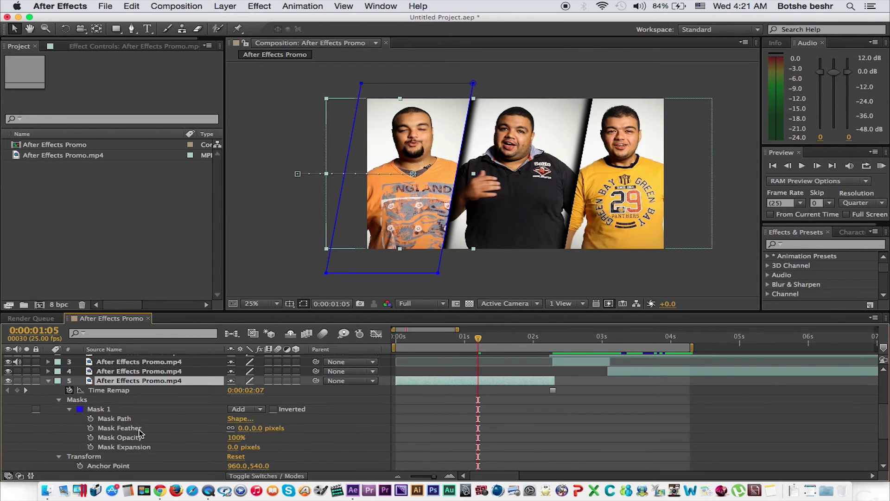
{"action": "key", "text": "period"}
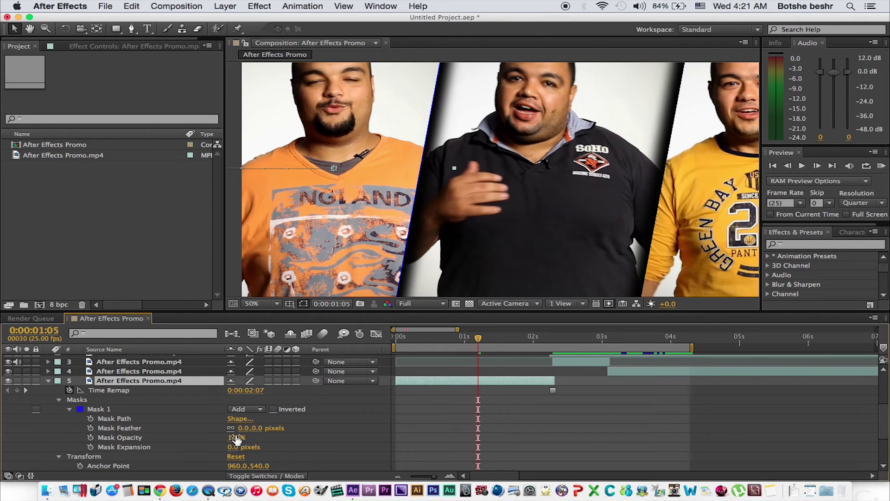
{"action": "left_click_drag", "start_coordinate": [242, 428], "coordinate": [347, 428]}
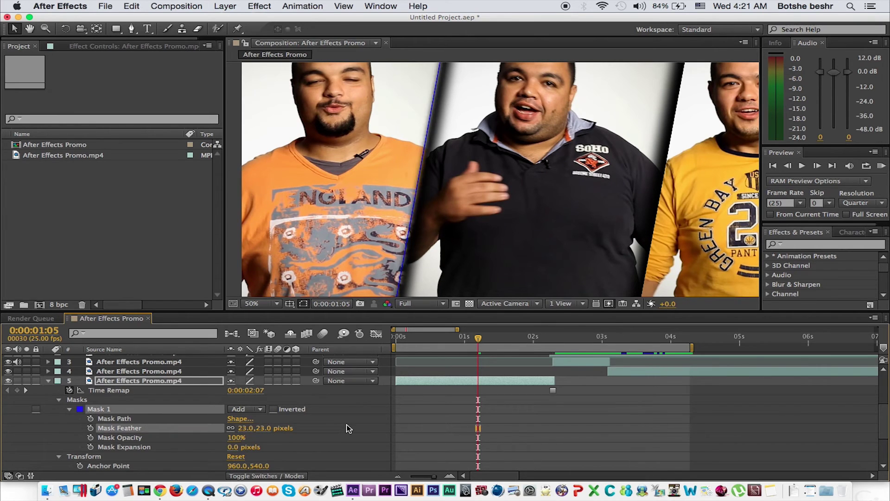
- Set a 40-pixel Mask Feather on both the middle and left panel masks
{"action": "scroll", "coordinate": [348, 428], "scroll_direction": "up", "scroll_amount": 4}
{"action": "scroll", "coordinate": [348, 427], "scroll_direction": "up", "scroll_amount": 3}
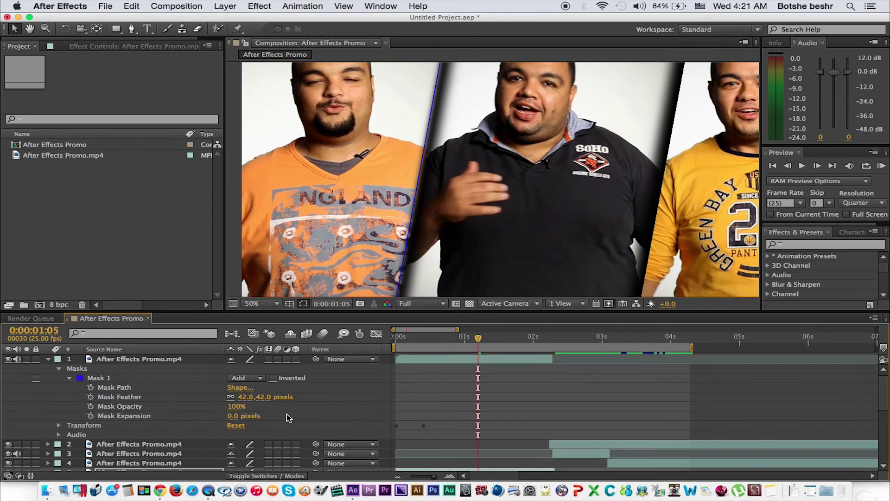
{"action": "left_click", "coordinate": [243, 397]}
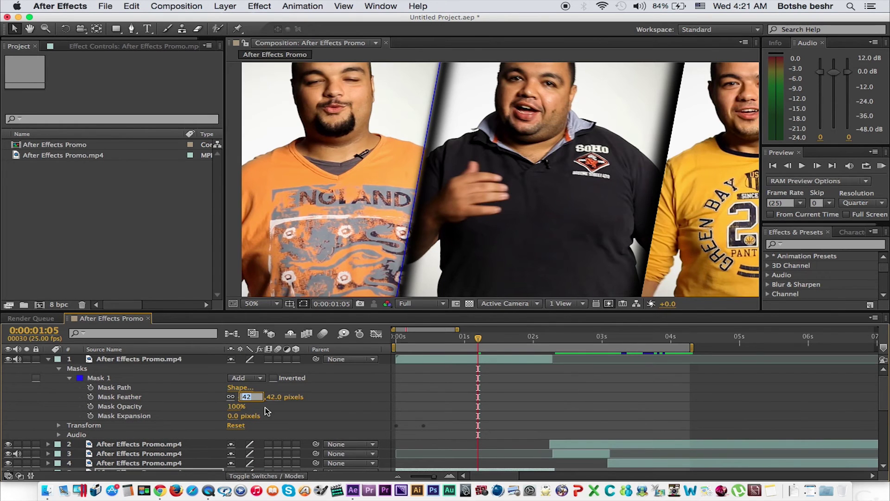
{"action": "type", "text": "40"}
{"action": "key", "text": "Return"}
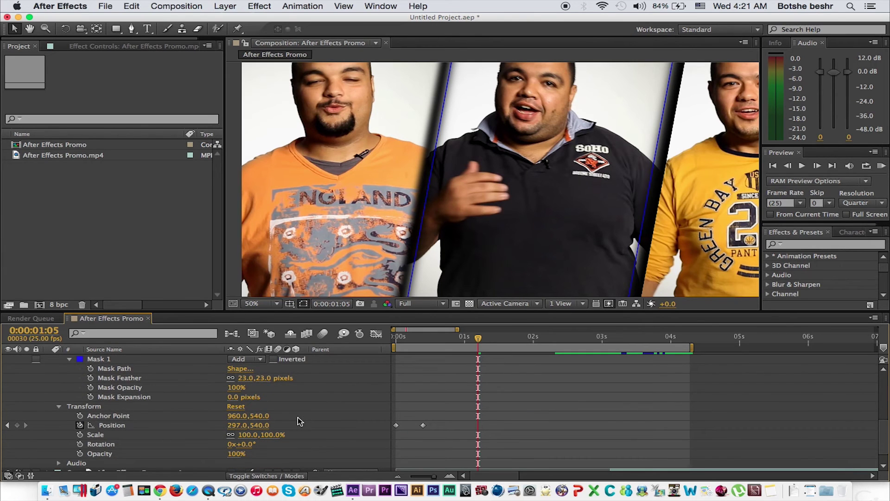
{"action": "left_click", "coordinate": [246, 378]}
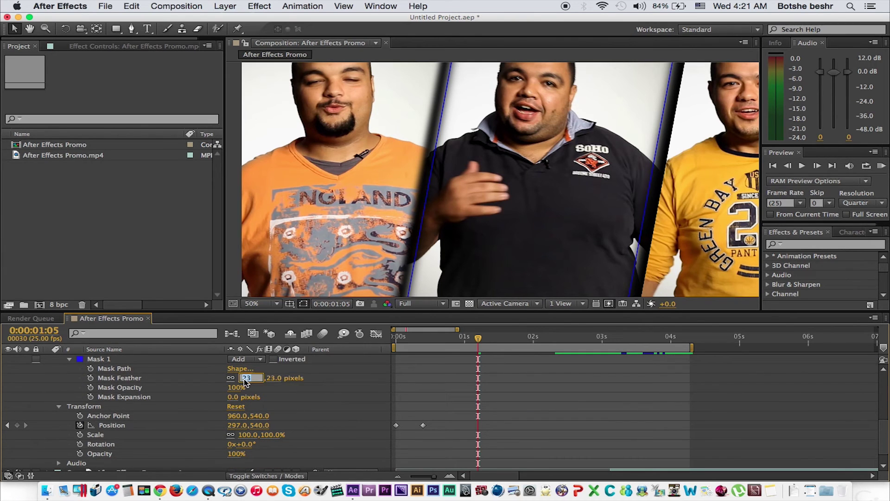
{"action": "type", "text": "40"}
{"action": "key", "text": "Return"}
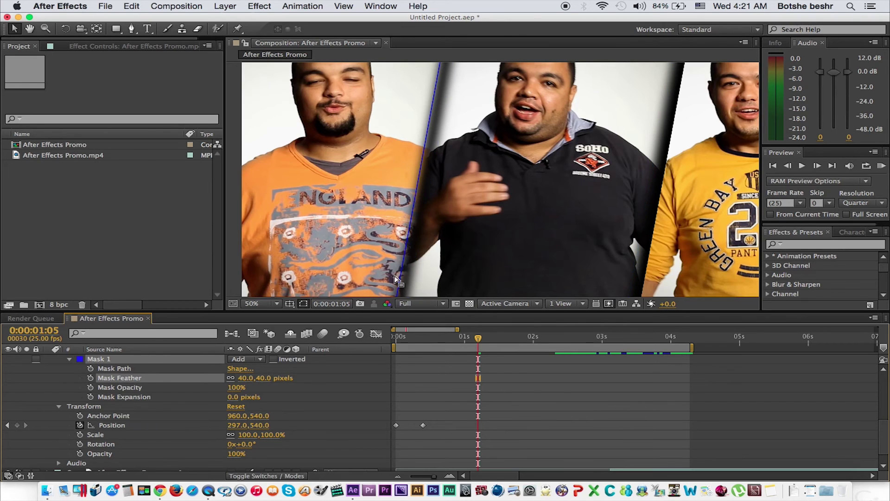
{"action": "left_click", "coordinate": [413, 264]}
{"action": "left_click", "coordinate": [479, 374]}
{"action": "left_click", "coordinate": [511, 386]}
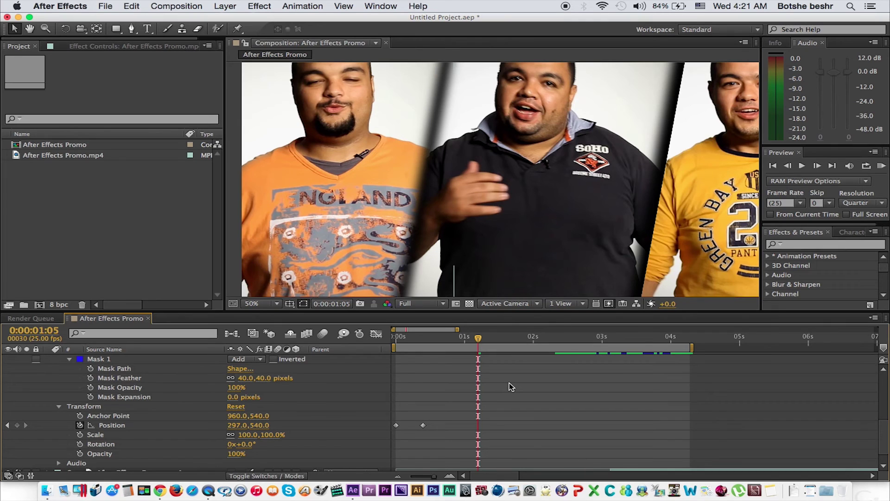
{"action": "scroll", "coordinate": [542, 186], "scroll_direction": "down", "scroll_amount": 2}
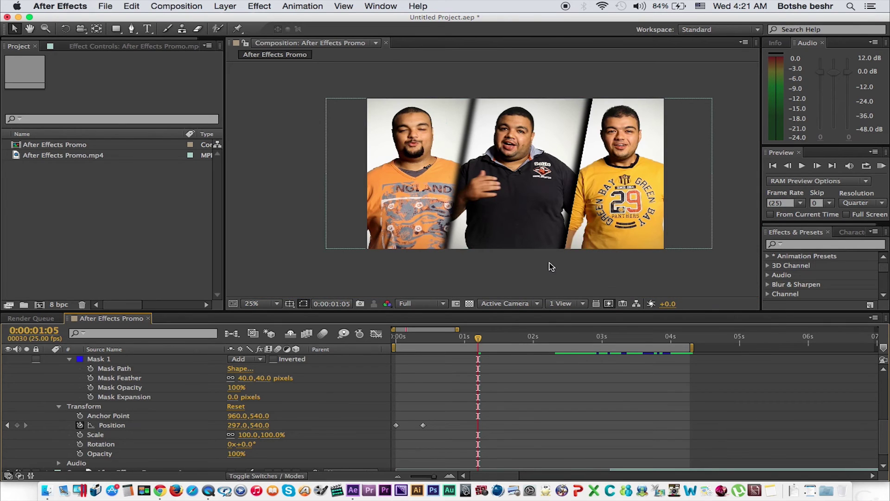
- Set layer 7's Mask 1 feather to 40 pixels, deselect, and return the playhead to the start
{"action": "left_click", "coordinate": [649, 197]}
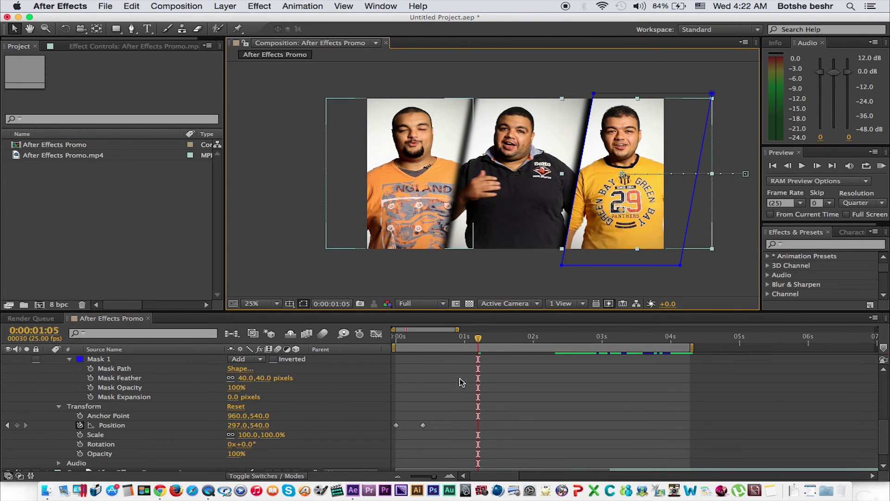
{"action": "scroll", "coordinate": [471, 408], "scroll_direction": "down", "scroll_amount": 2}
{"action": "left_click", "coordinate": [116, 465]}
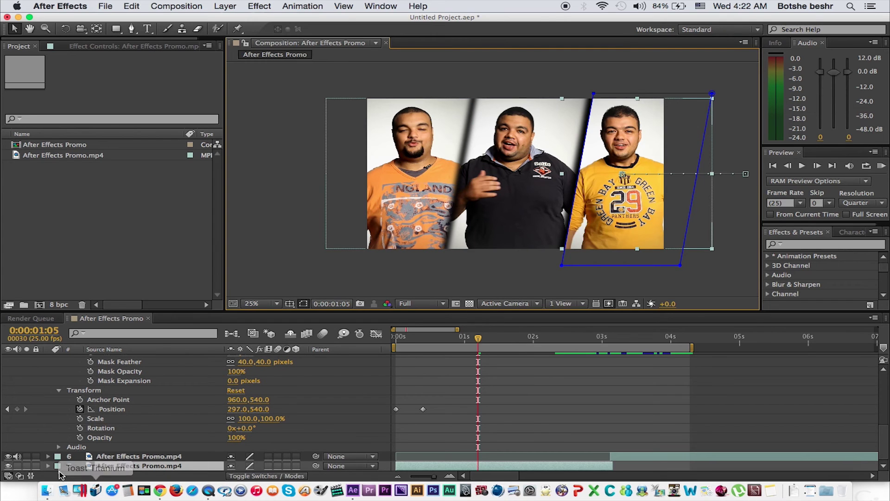
{"action": "left_click", "coordinate": [48, 465]}
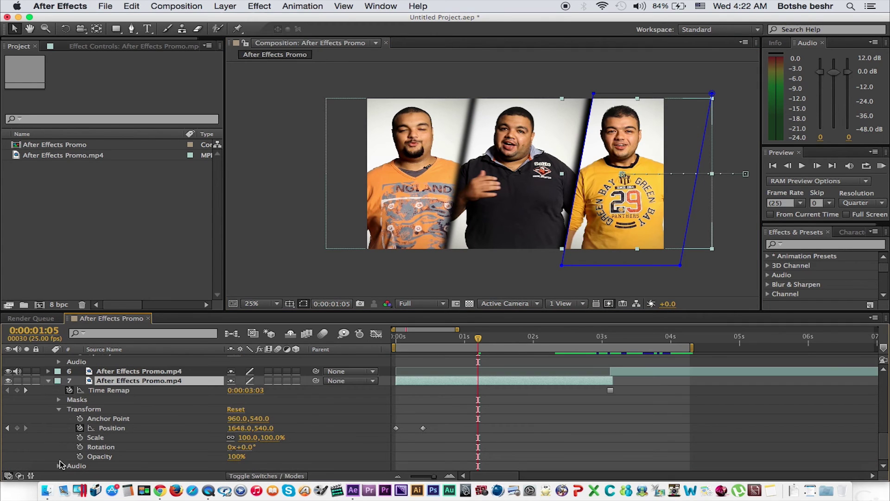
{"action": "left_click", "coordinate": [59, 400]}
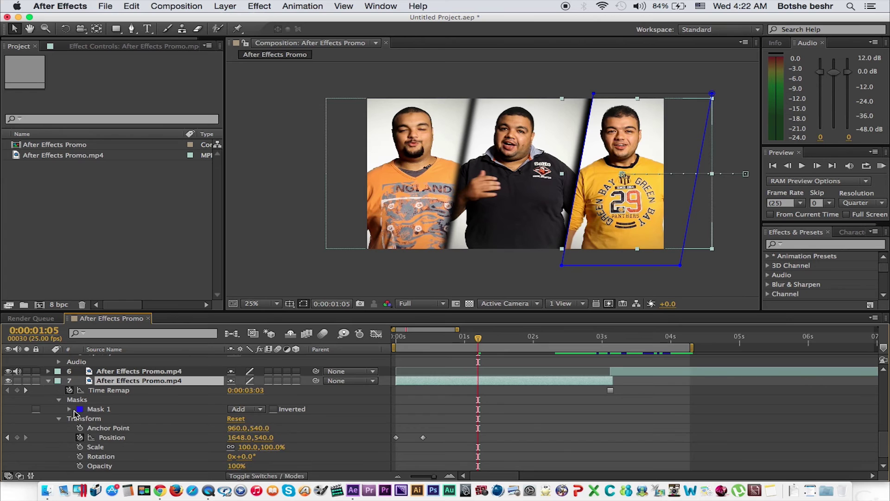
{"action": "left_click", "coordinate": [70, 409]}
{"action": "left_click", "coordinate": [244, 428]}
{"action": "key", "text": "Return"}
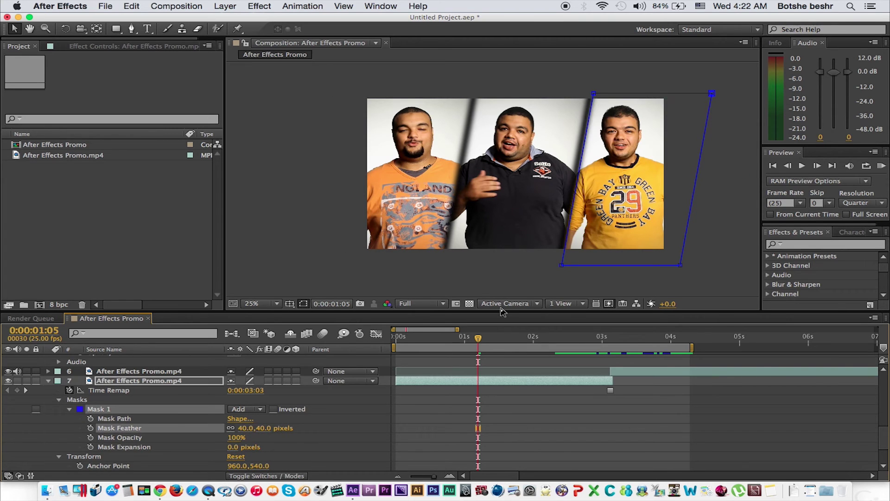
{"action": "left_click", "coordinate": [628, 293]}
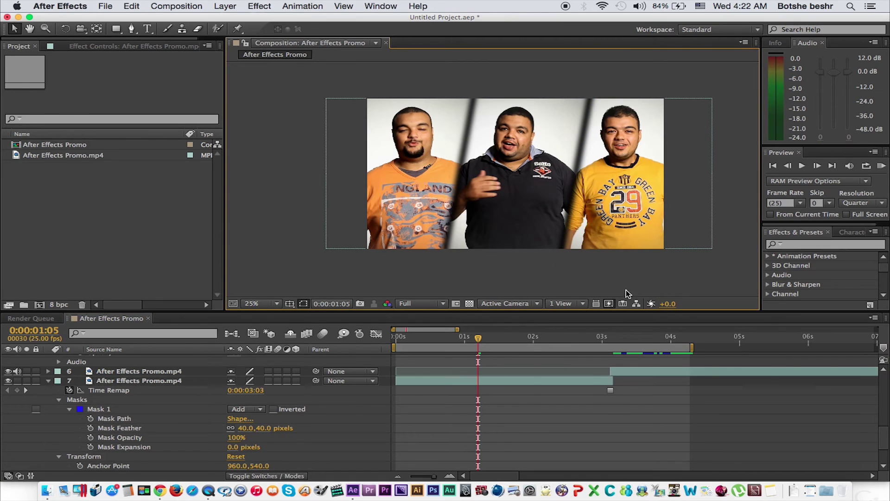
{"action": "left_click", "coordinate": [407, 339]}
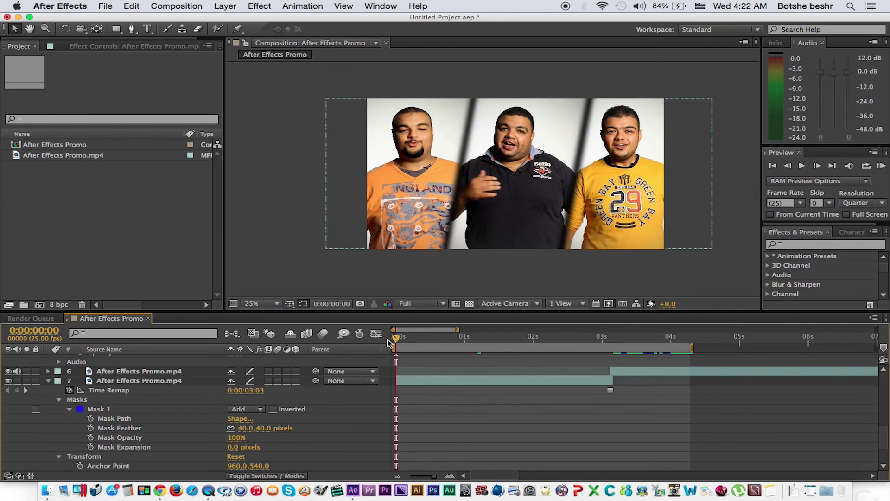
- Preview the slide-in animation, then show only layer 7's animated properties
{"action": "left_click", "coordinate": [882, 165]}
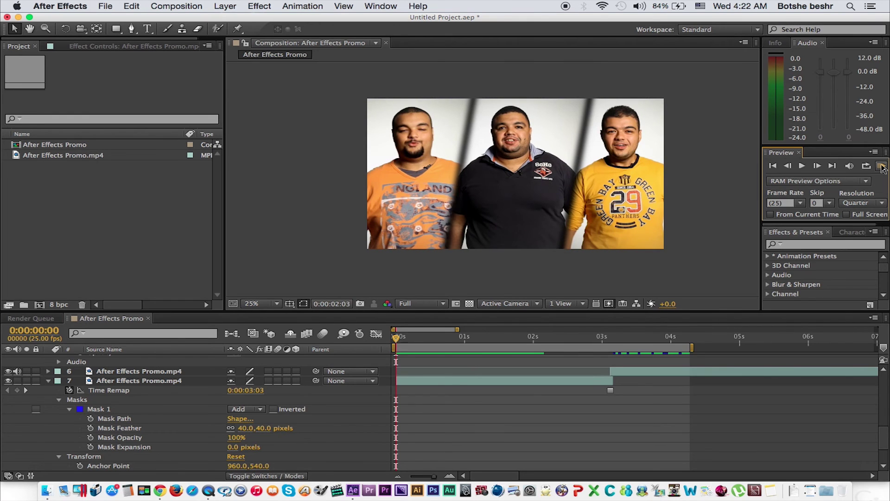
{"action": "left_click", "coordinate": [274, 383]}
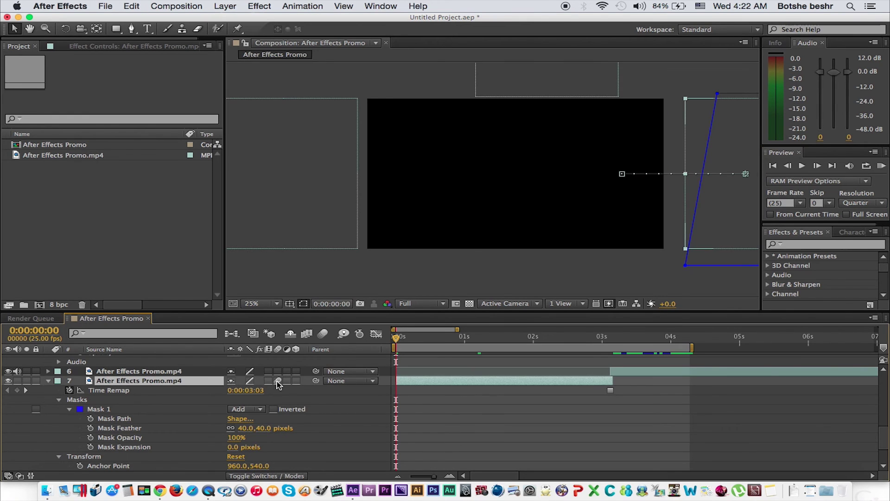
{"action": "scroll", "coordinate": [383, 438], "scroll_direction": "down", "scroll_amount": 5}
{"action": "scroll", "coordinate": [383, 439], "scroll_direction": "right", "scroll_amount": 10}
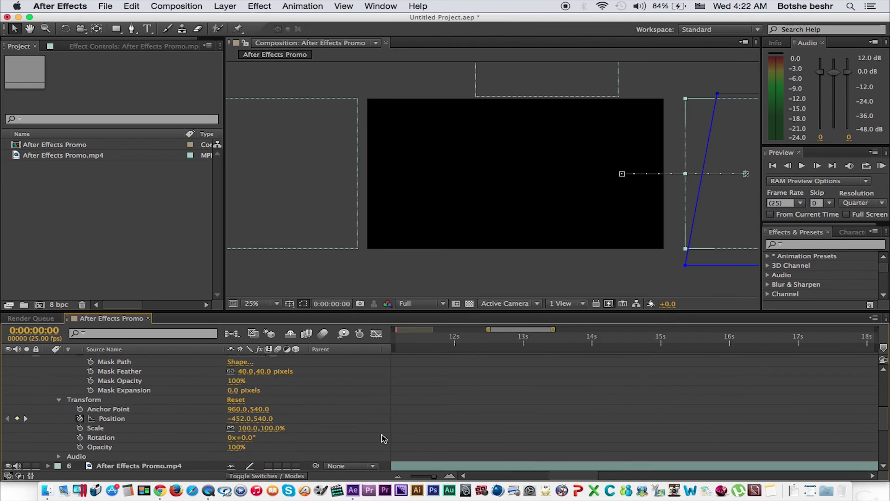
{"action": "key", "text": "super+alt+t"}
{"action": "scroll", "coordinate": [399, 433], "scroll_direction": "left", "scroll_amount": 10}
{"action": "scroll", "coordinate": [417, 427], "scroll_direction": "up", "scroll_amount": 3}
{"action": "scroll", "coordinate": [424, 425], "scroll_direction": "up", "scroll_amount": 3}
{"action": "scroll", "coordinate": [424, 425], "scroll_direction": "up", "scroll_amount": 2}
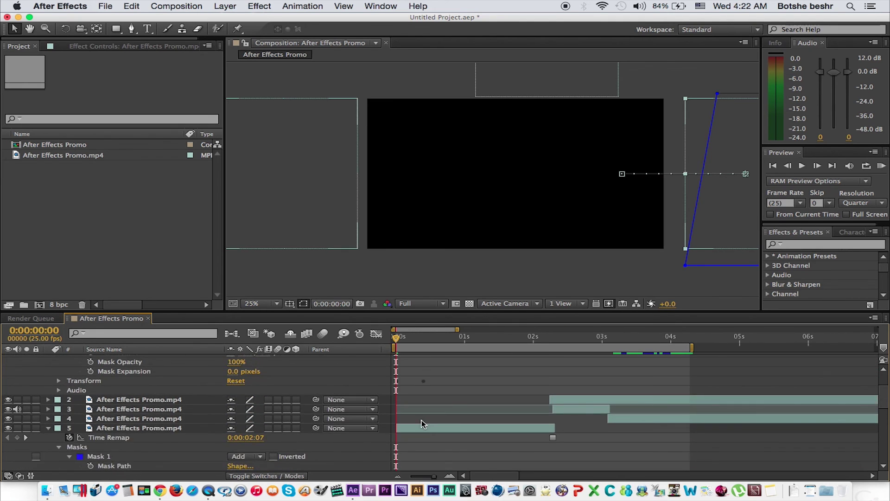
- Turn on the Motion Blur switch for layer 5
{"action": "left_click", "coordinate": [424, 425]}
{"action": "left_click", "coordinate": [278, 429]}
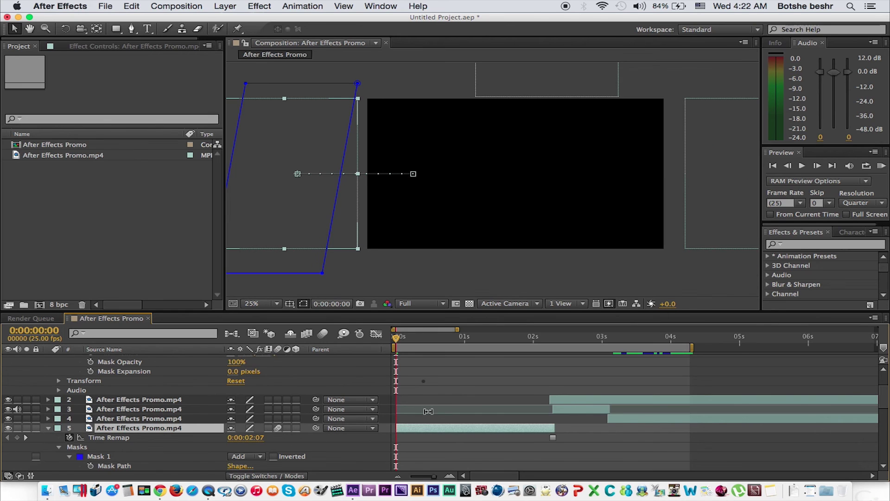
{"action": "scroll", "coordinate": [438, 425], "scroll_direction": "up", "scroll_amount": 3}
{"action": "left_click", "coordinate": [424, 358]}
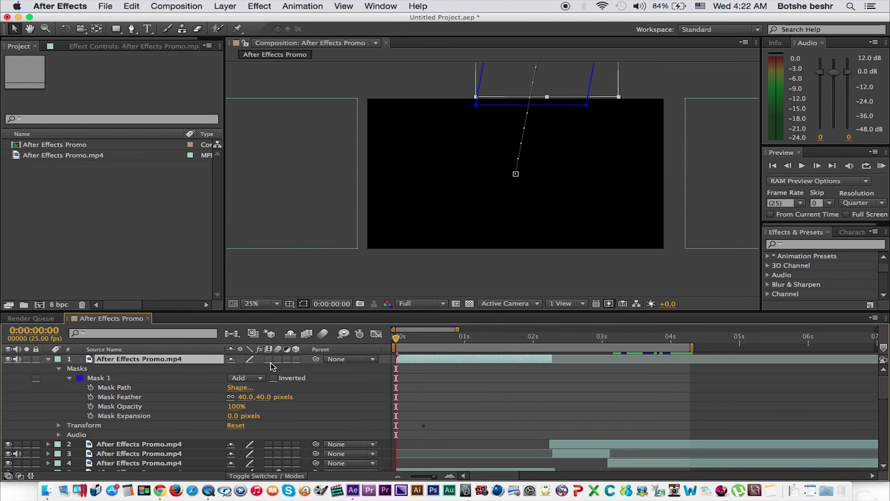
- Enable composition motion blur, check frame 6 mid-slide, and RAM-preview from frame 0
{"action": "left_click", "coordinate": [426, 337]}
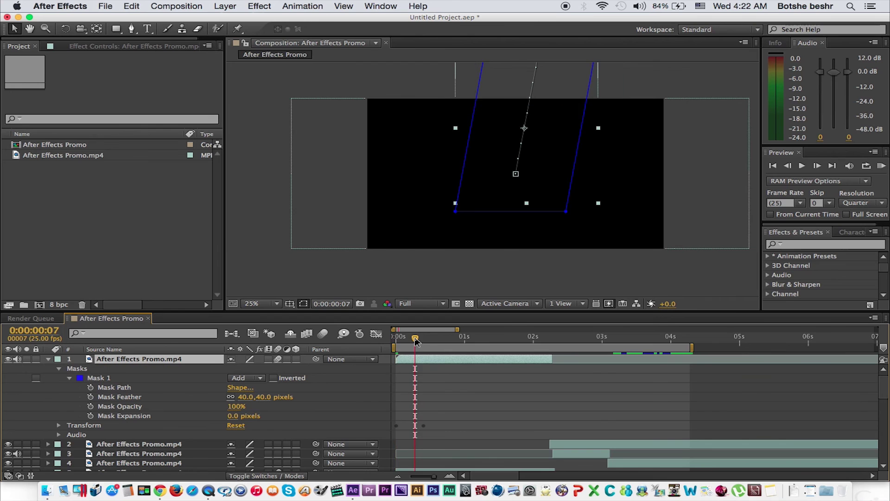
{"action": "left_click_drag", "start_coordinate": [427, 338], "coordinate": [438, 338]}
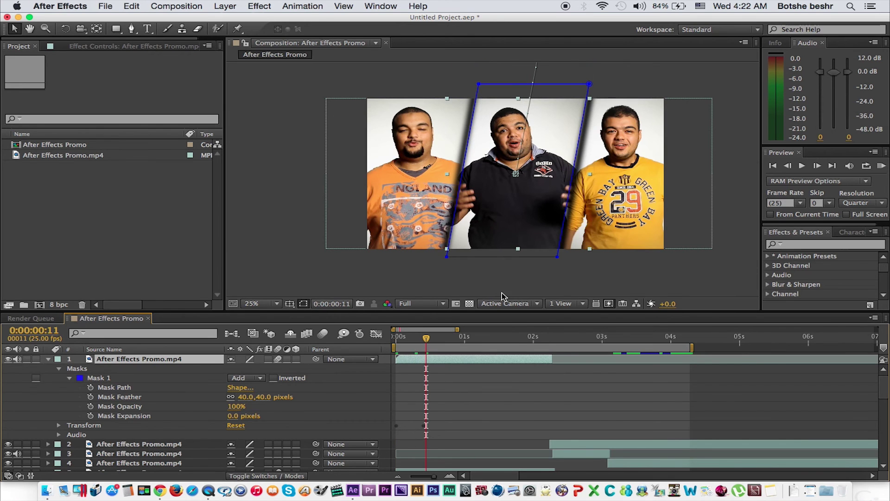
{"action": "left_click", "coordinate": [537, 280]}
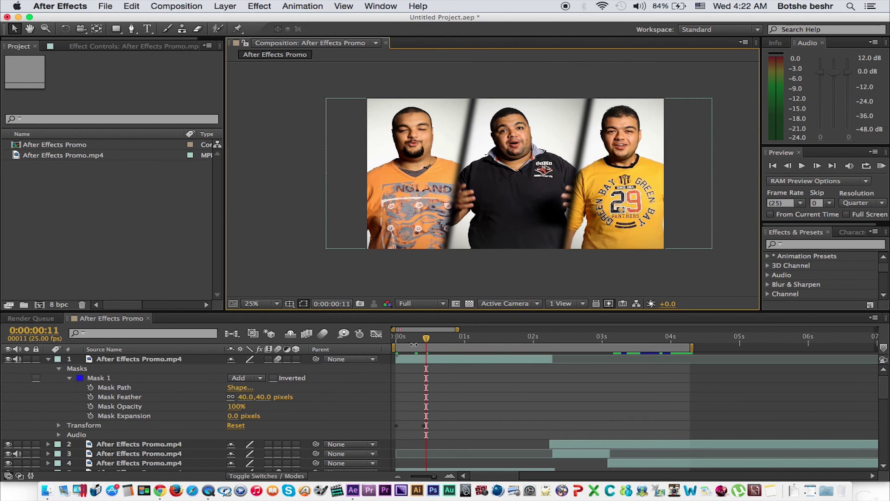
{"action": "left_click", "coordinate": [414, 339]}
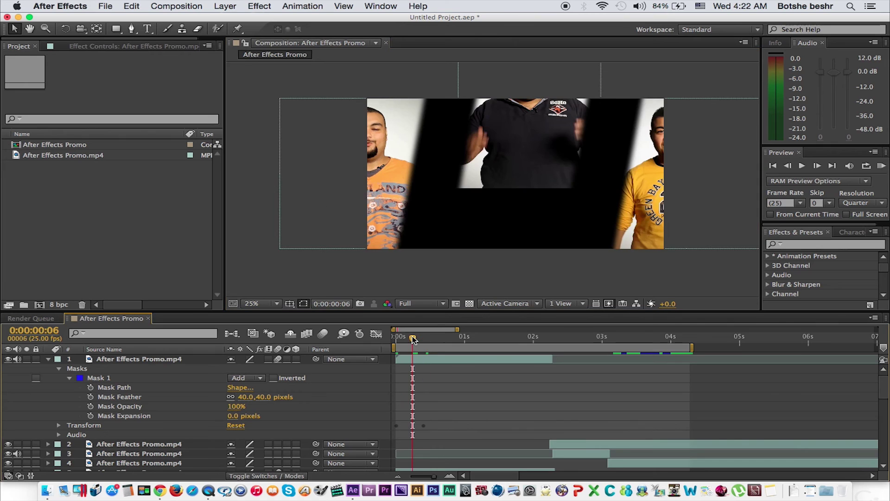
{"action": "left_click", "coordinate": [323, 334]}
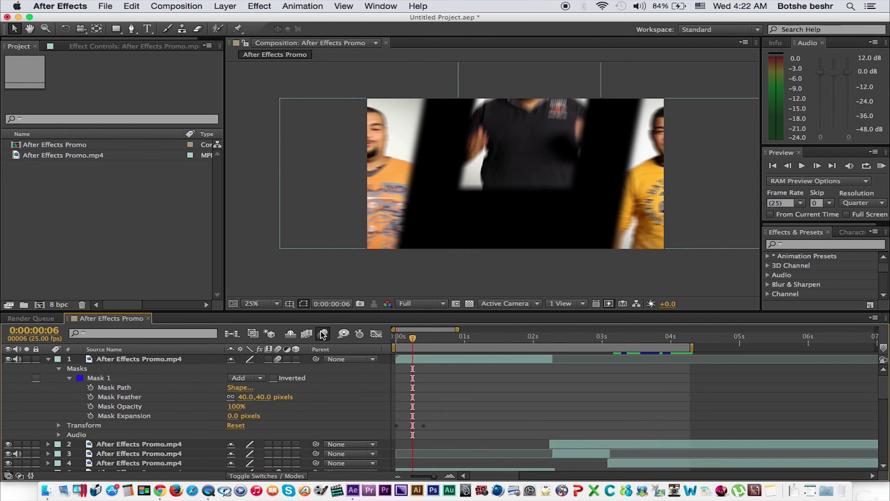
{"action": "left_click_drag", "start_coordinate": [407, 341], "coordinate": [394, 340]}
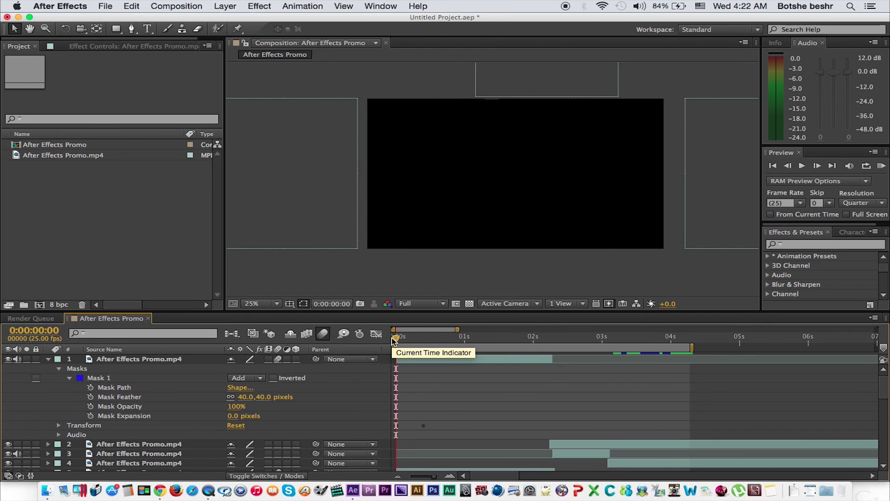
{"action": "key", "text": "KP_0"}
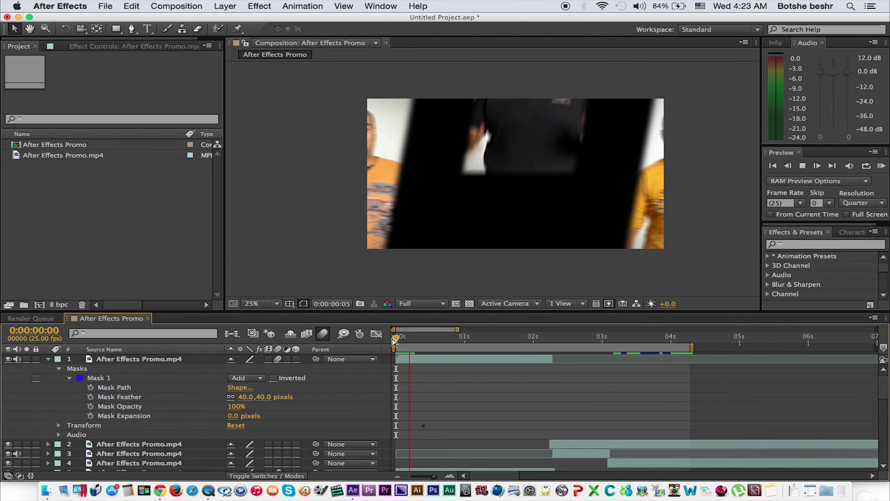